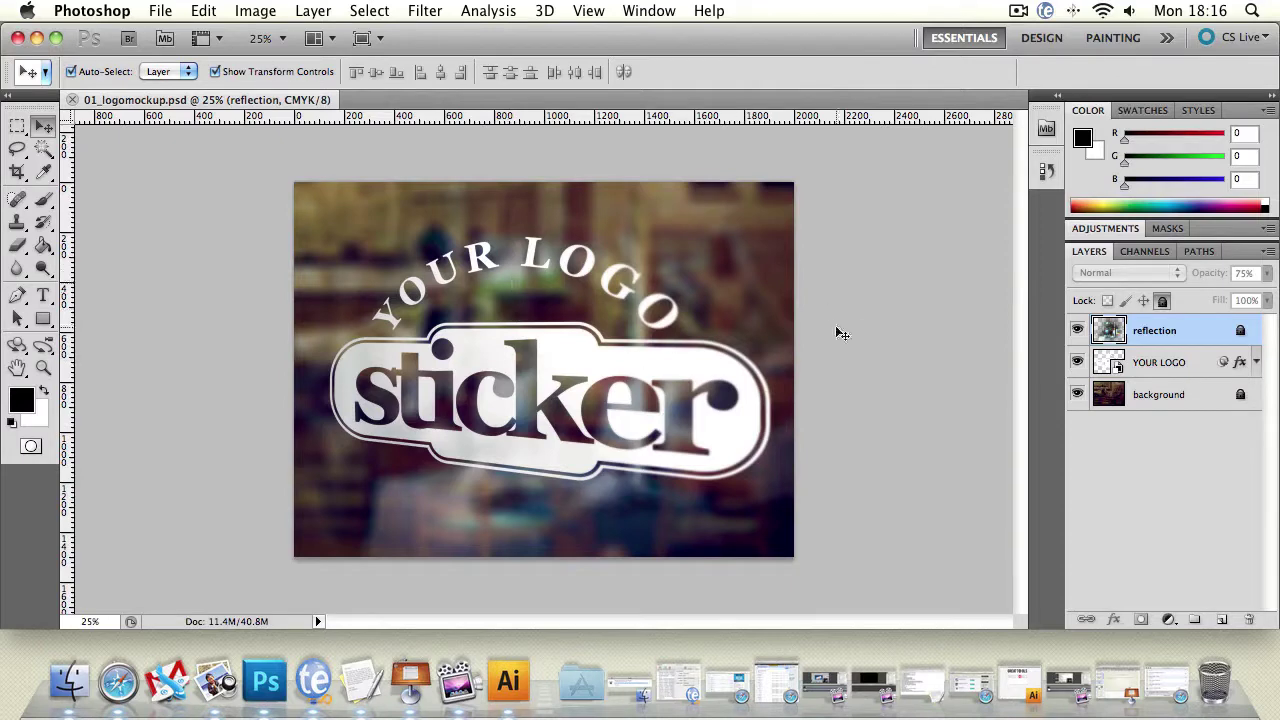
Step: Examine what the reflection, YOUR LOGO and background layers each contribute by hiding and showing them
{"action": "left_click", "coordinate": [1077, 331]}
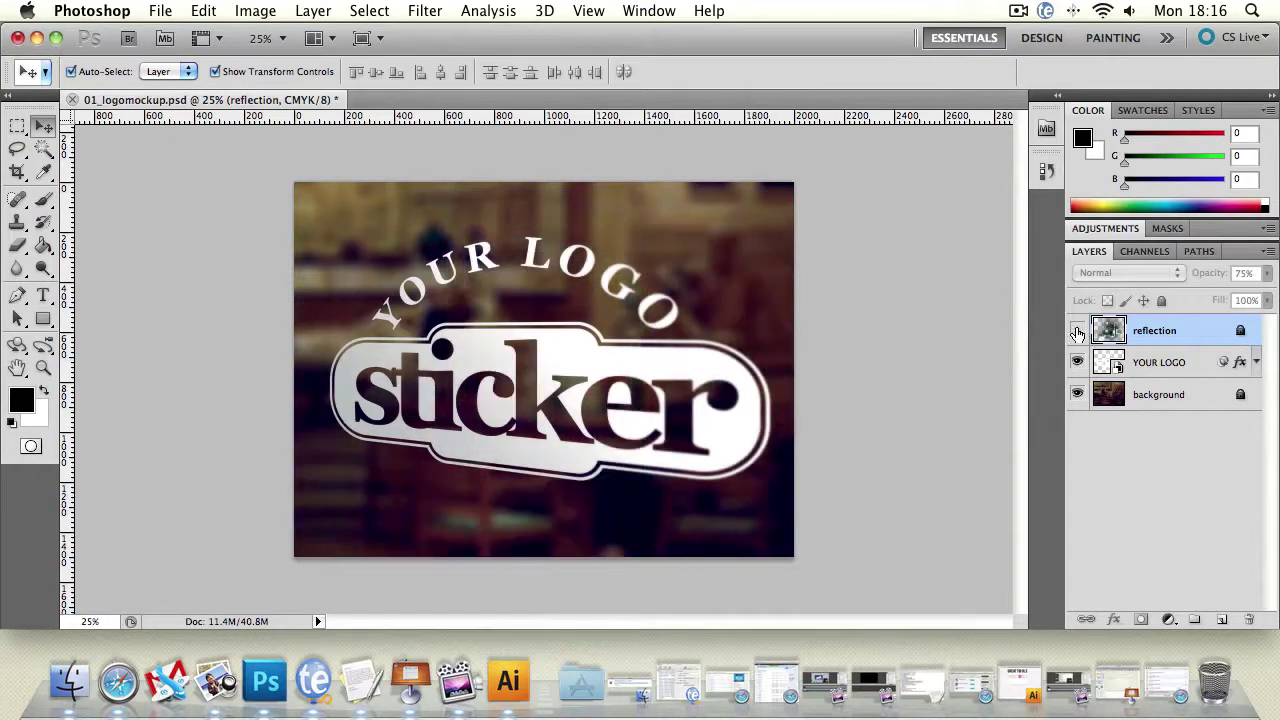
{"action": "left_click", "coordinate": [1077, 331]}
{"action": "left_click", "coordinate": [1077, 362]}
{"action": "left_click", "coordinate": [1077, 362]}
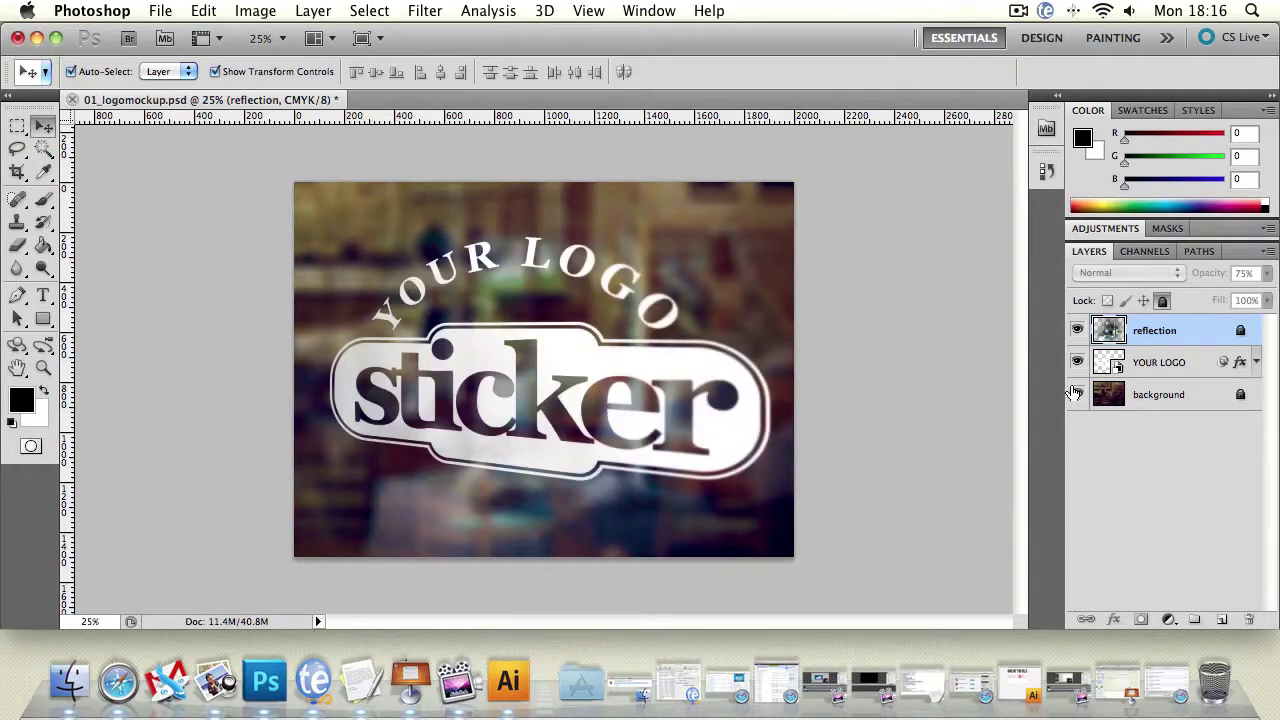
{"action": "left_click", "coordinate": [1077, 394]}
{"action": "left_click", "coordinate": [1077, 394]}
{"action": "left_click", "coordinate": [1077, 362]}
{"action": "left_click", "coordinate": [1077, 331]}
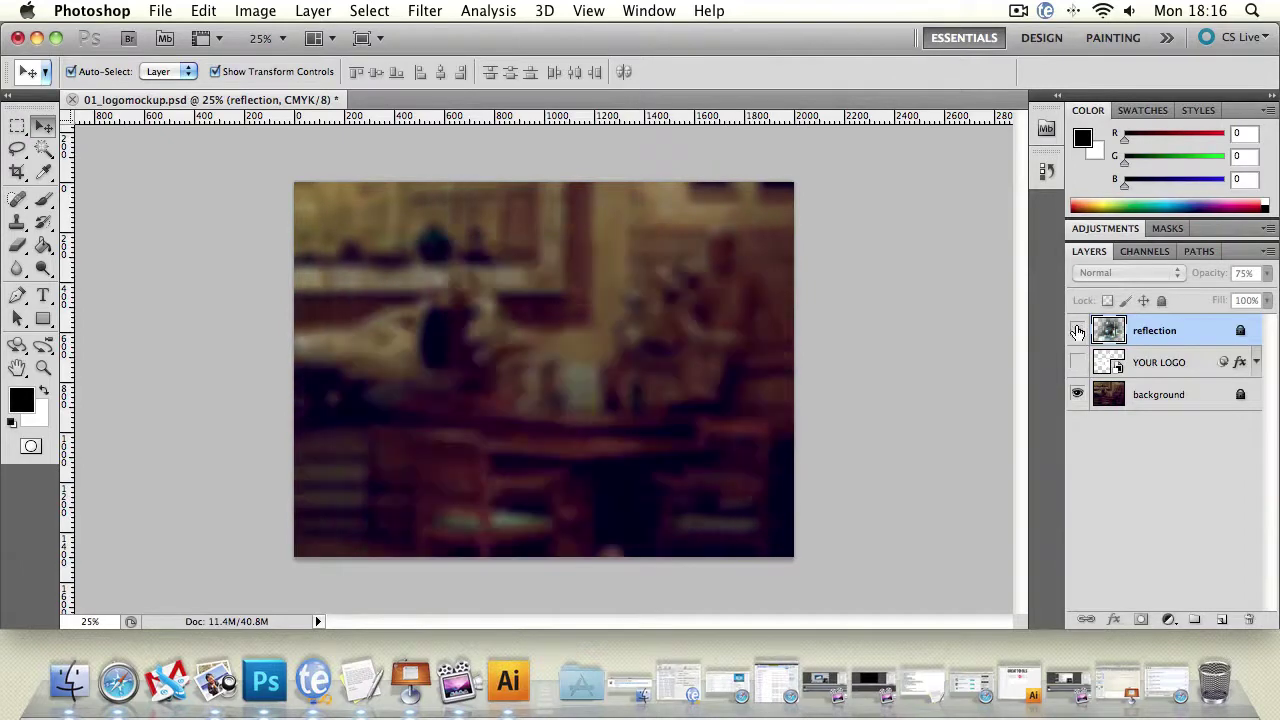
{"action": "left_click", "coordinate": [1077, 331]}
{"action": "left_click", "coordinate": [1077, 362]}
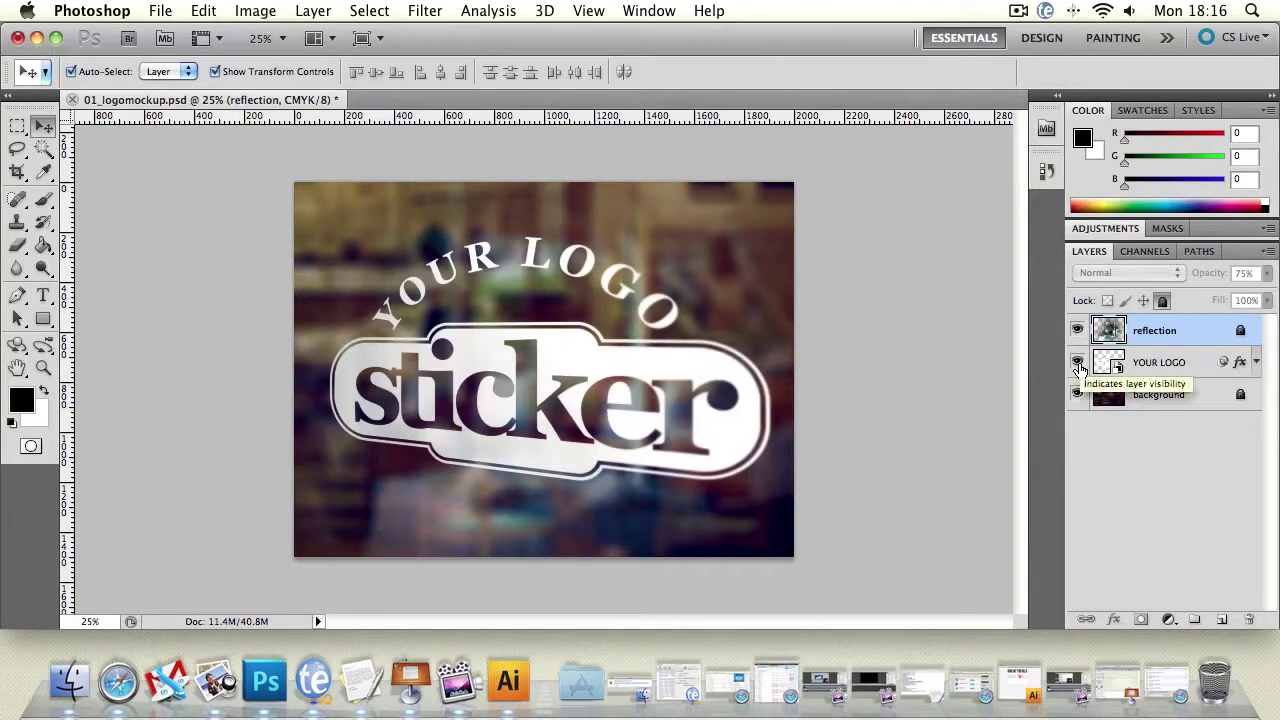
Step: Open the contents of the YOUR LOGO smart object for editing
{"action": "left_click", "coordinate": [638, 363]}
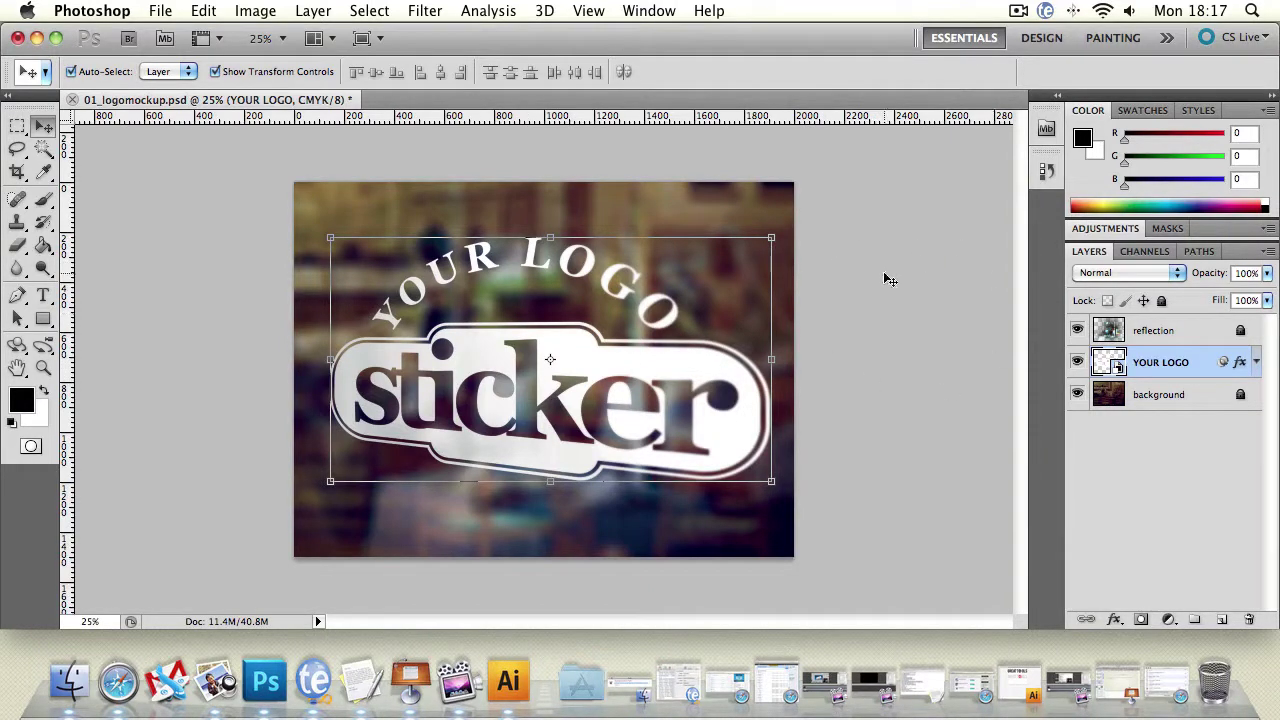
{"action": "double_click", "coordinate": [1118, 369]}
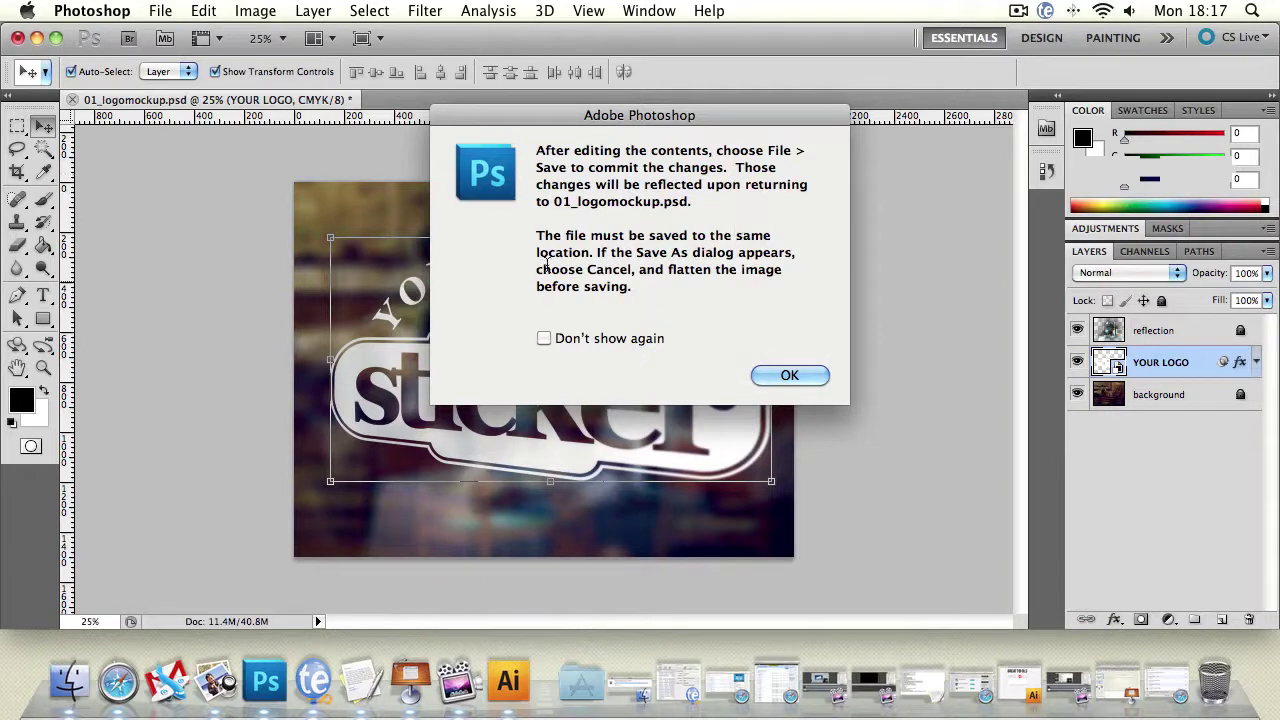
{"action": "left_click", "coordinate": [806, 378]}
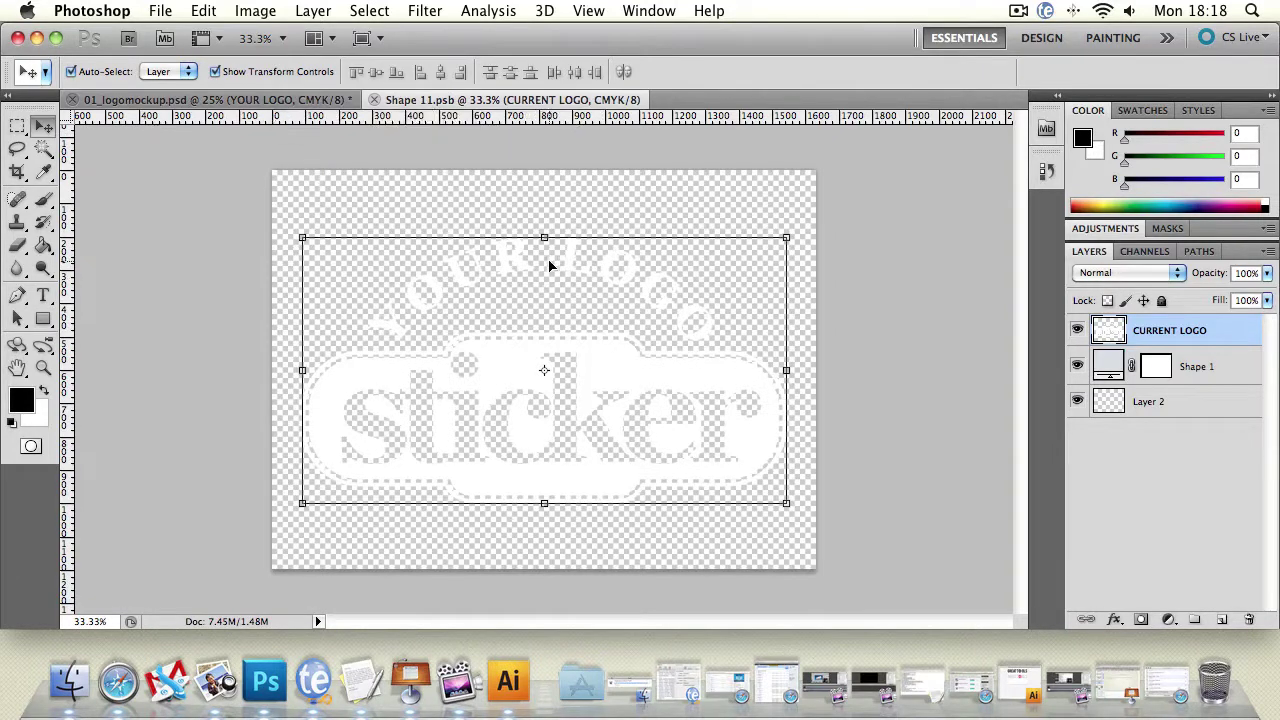
Step: Delete the CURRENT LOGO layer from the smart object document
{"action": "left_click", "coordinate": [221, 303]}
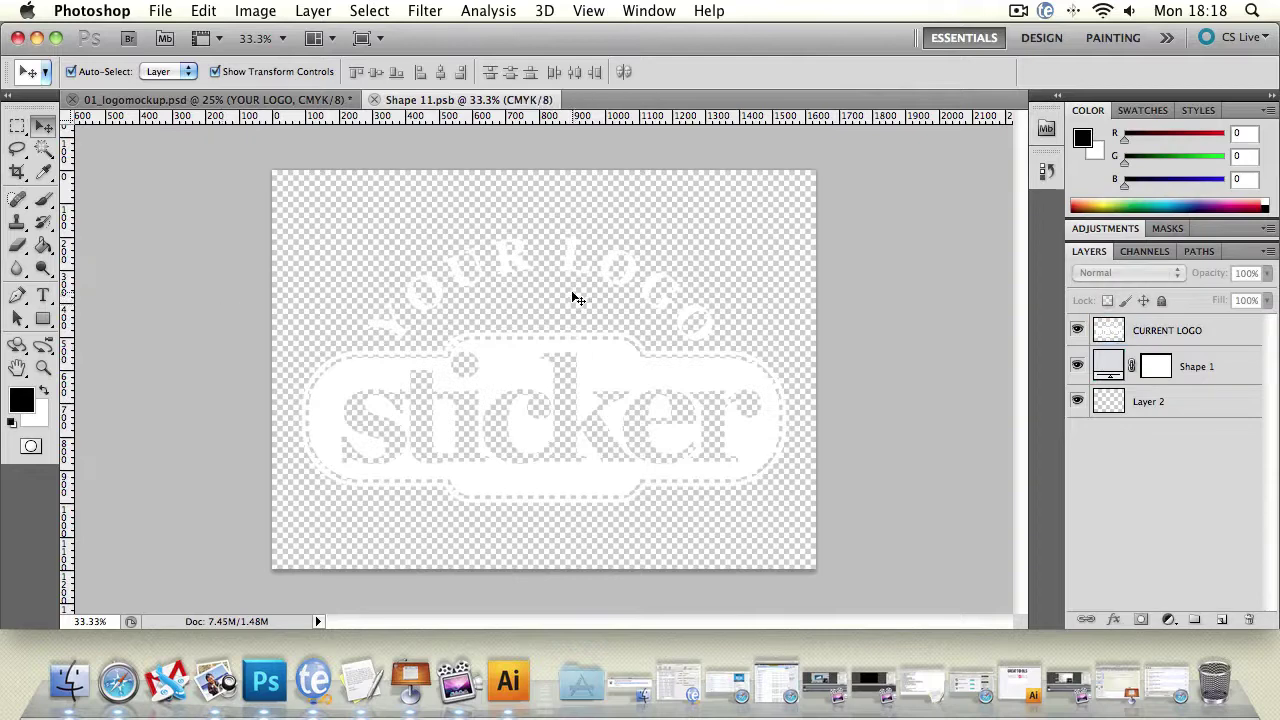
{"action": "left_click", "coordinate": [594, 260]}
{"action": "left_click", "coordinate": [603, 378]}
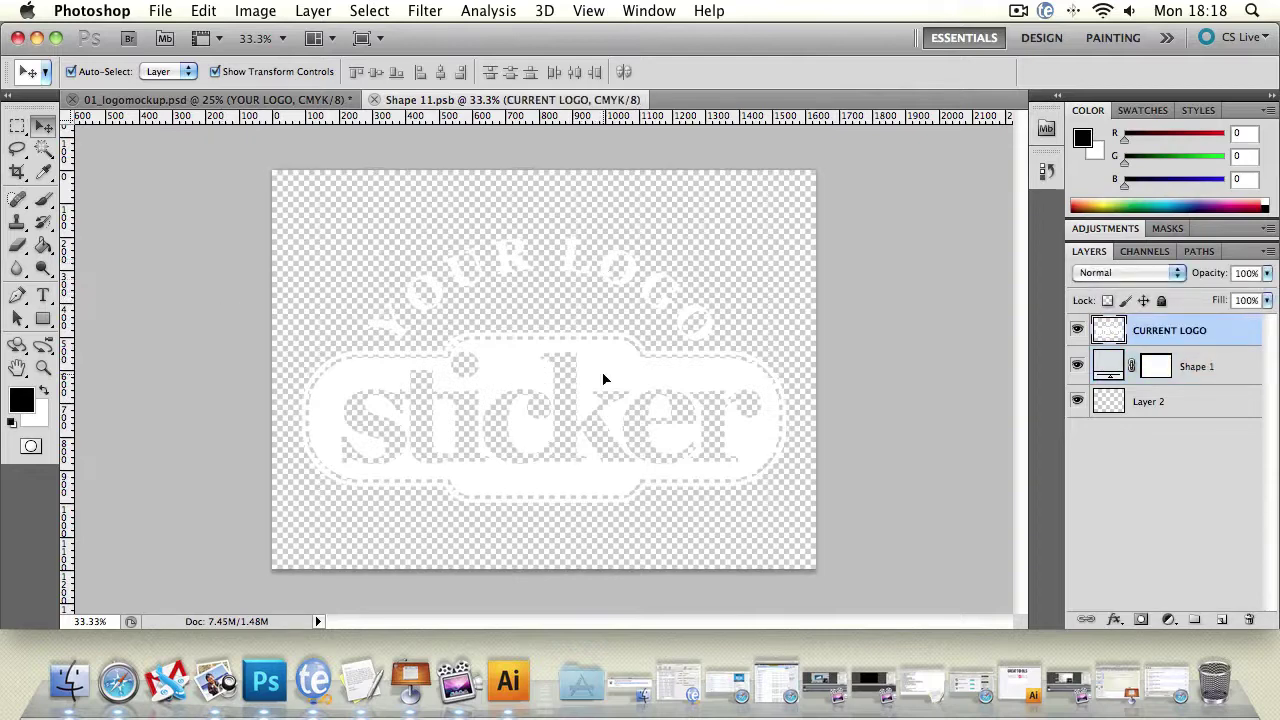
{"action": "key", "text": "Delete"}
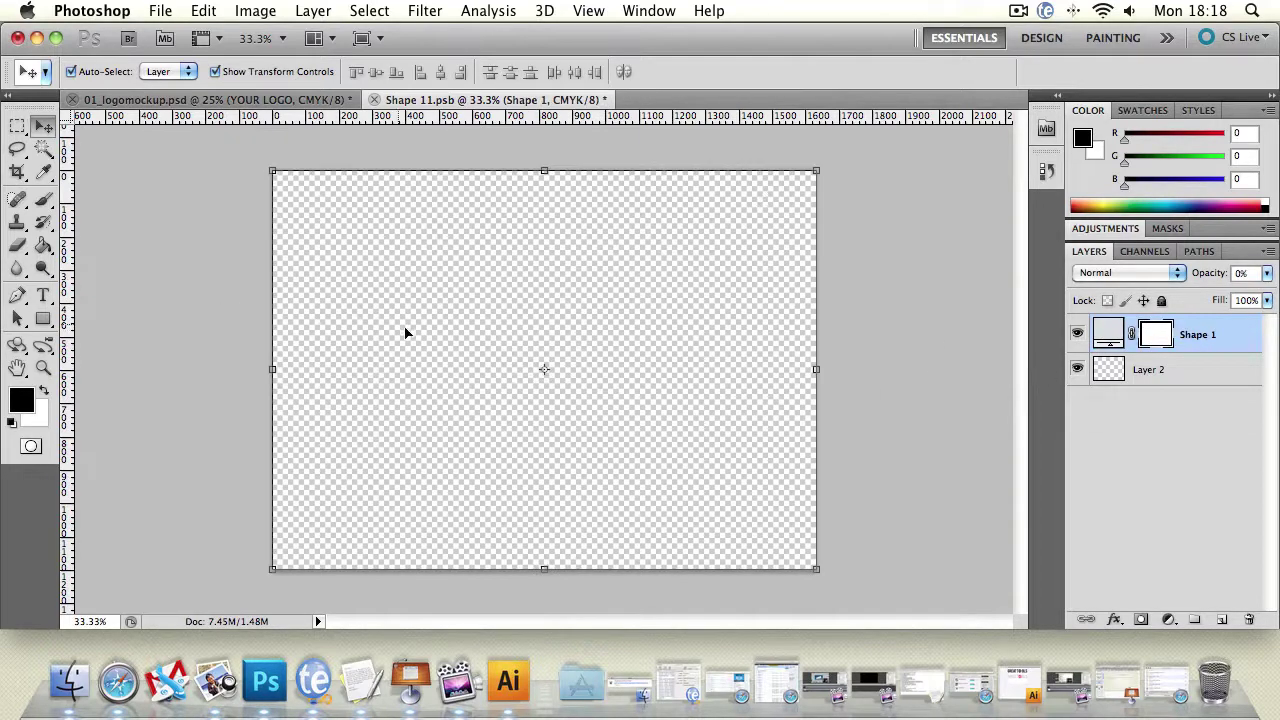
Step: Add the text "LOGO" to the smart object document and set its font to Museo Slab
{"action": "left_click", "coordinate": [43, 295]}
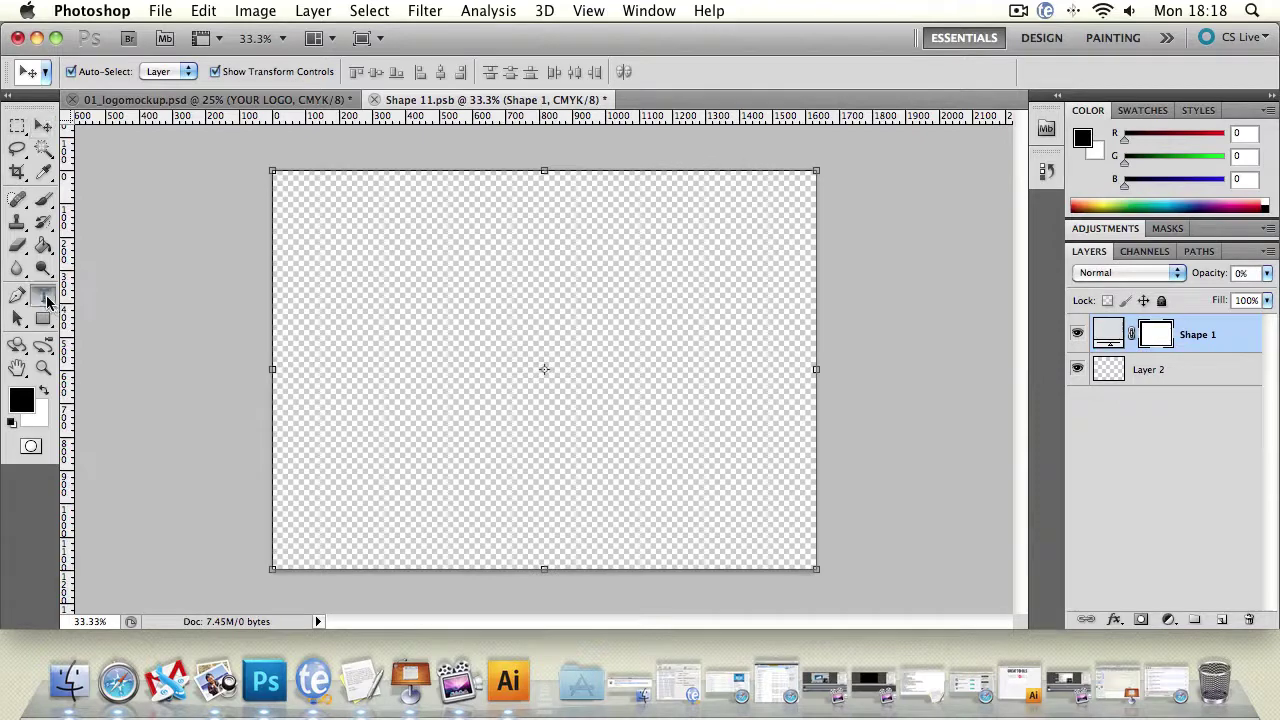
{"action": "left_click", "coordinate": [390, 332]}
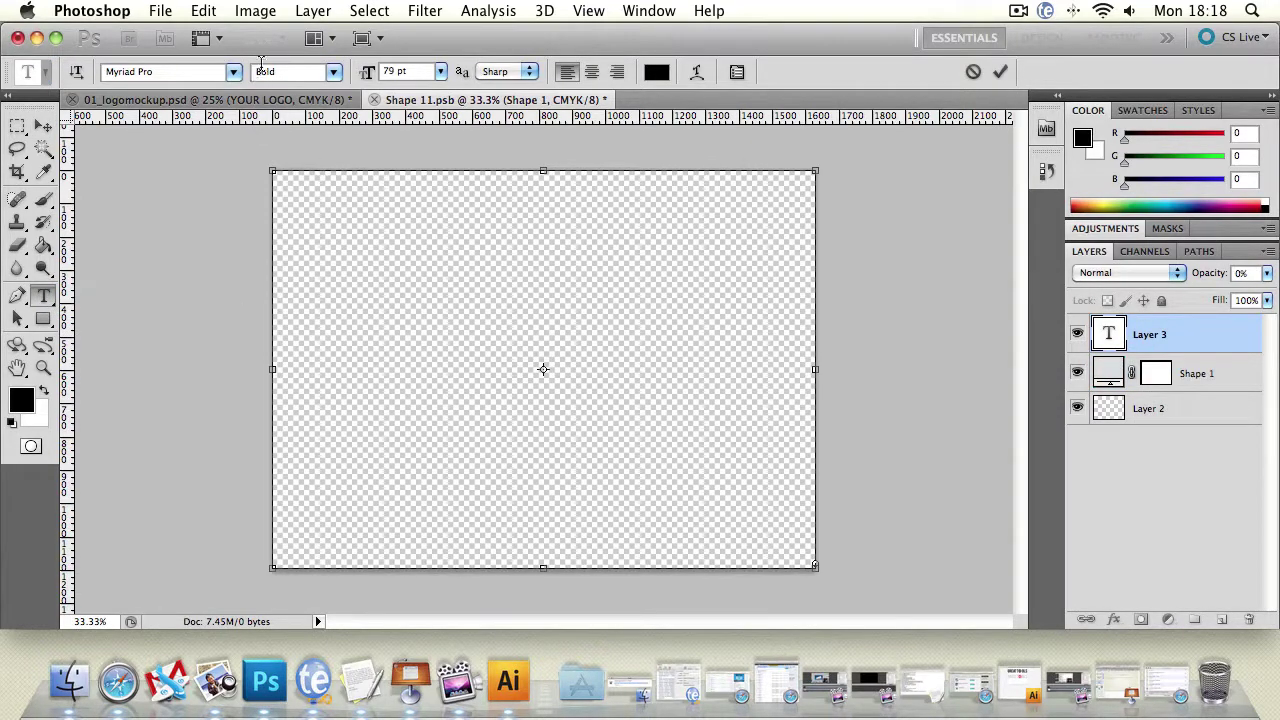
{"action": "type", "text": "LOGO"}
{"action": "key", "text": "super+a"}
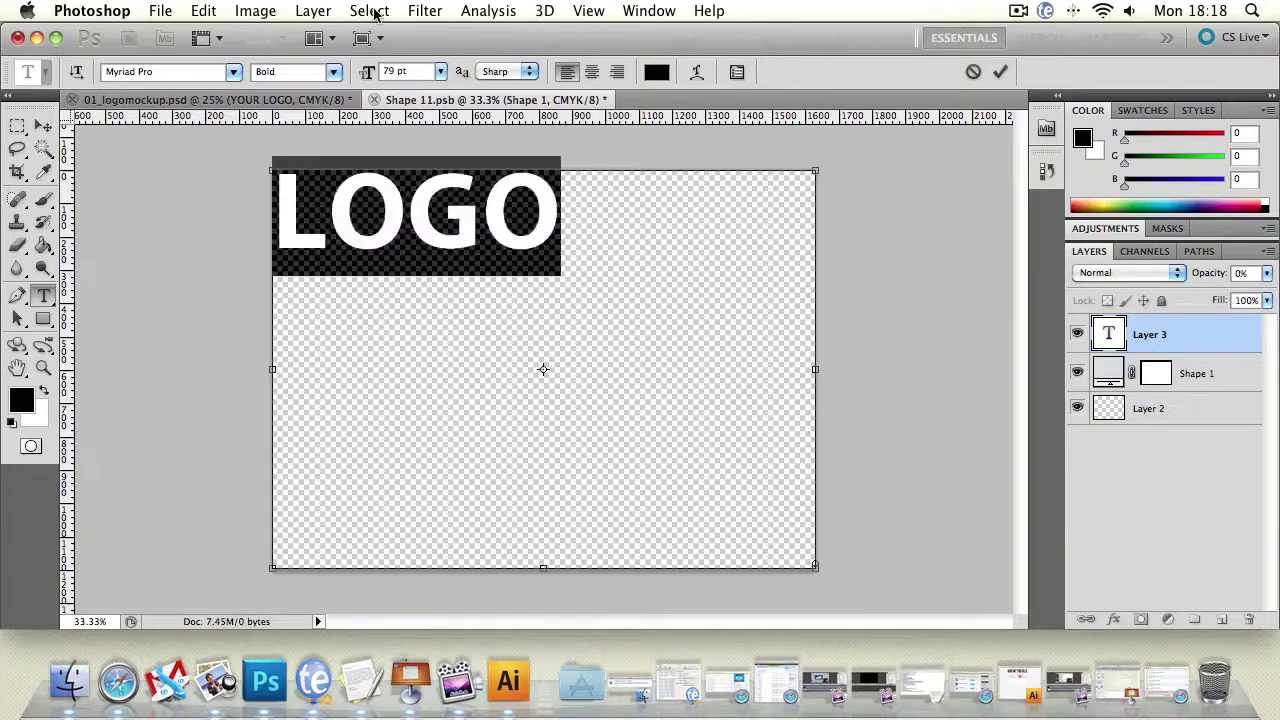
{"action": "left_click", "coordinate": [236, 71]}
{"action": "scroll", "coordinate": [243, 120], "scroll_direction": "up", "scroll_amount": 3}
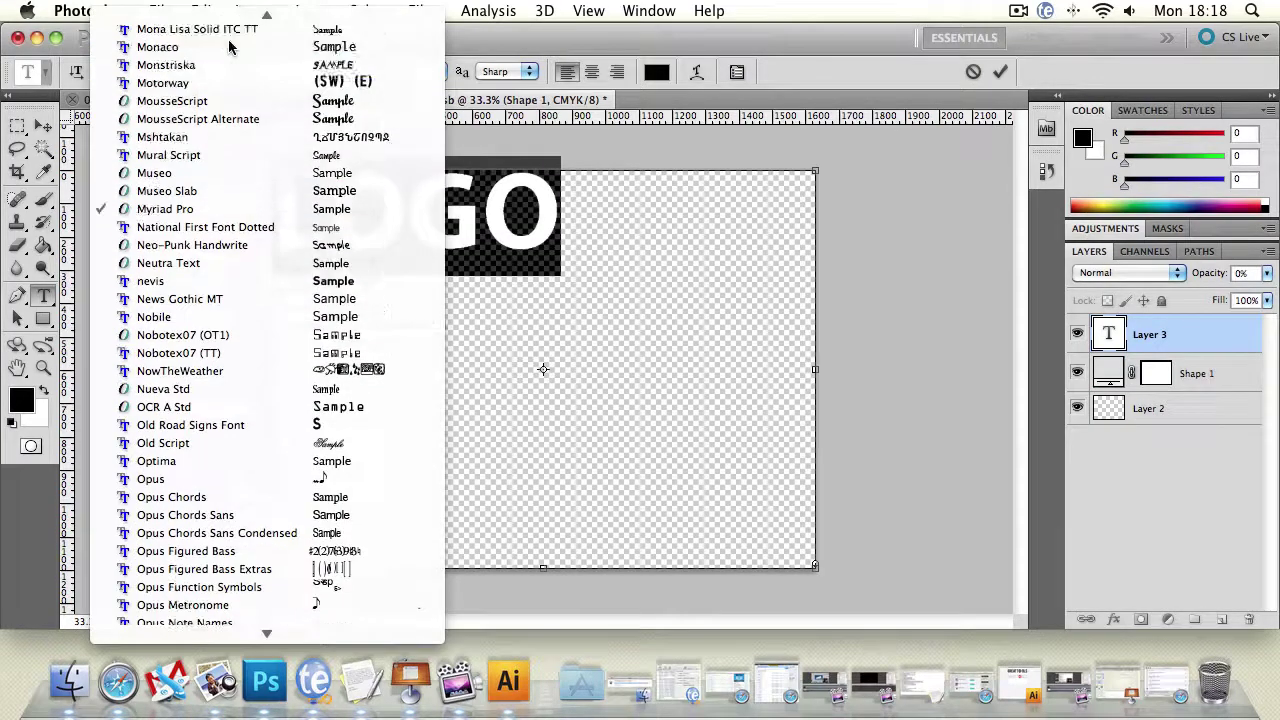
{"action": "left_click", "coordinate": [245, 191]}
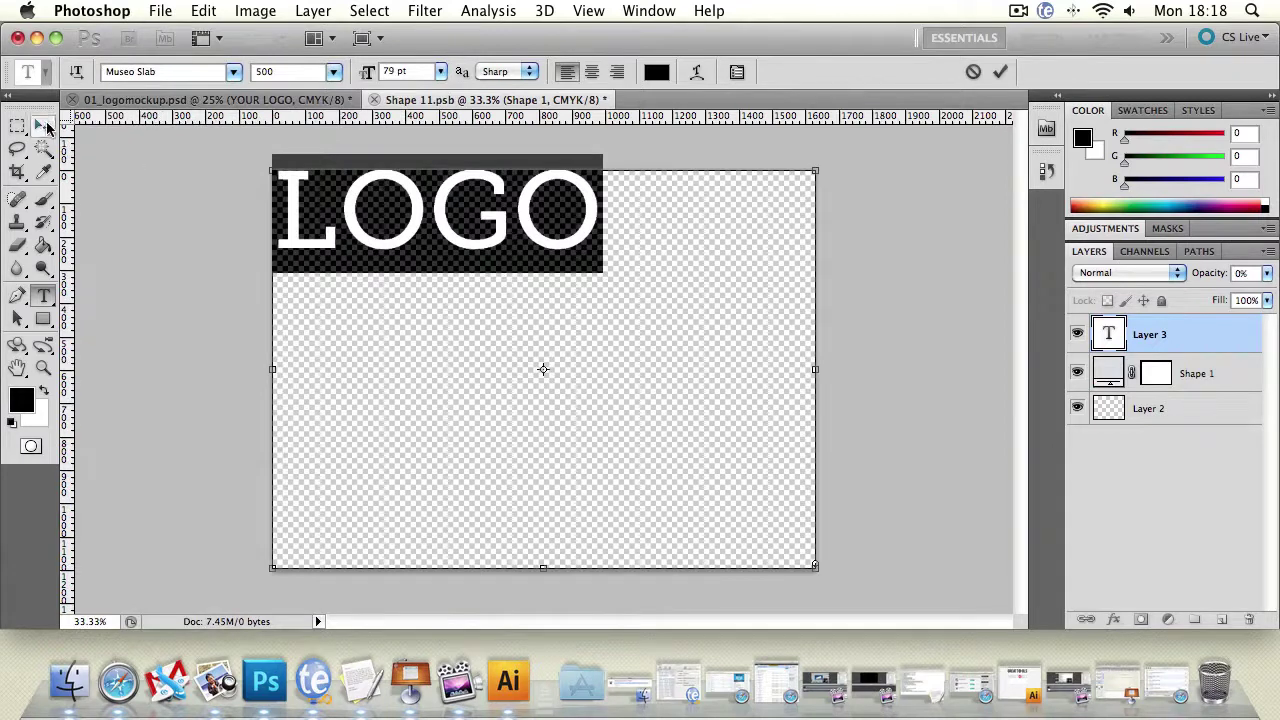
Step: Move the LOGO text to the middle of the canvas and set its colour to white
{"action": "left_click", "coordinate": [44, 125]}
{"action": "left_click_drag", "start_coordinate": [415, 198], "coordinate": [524, 367]}
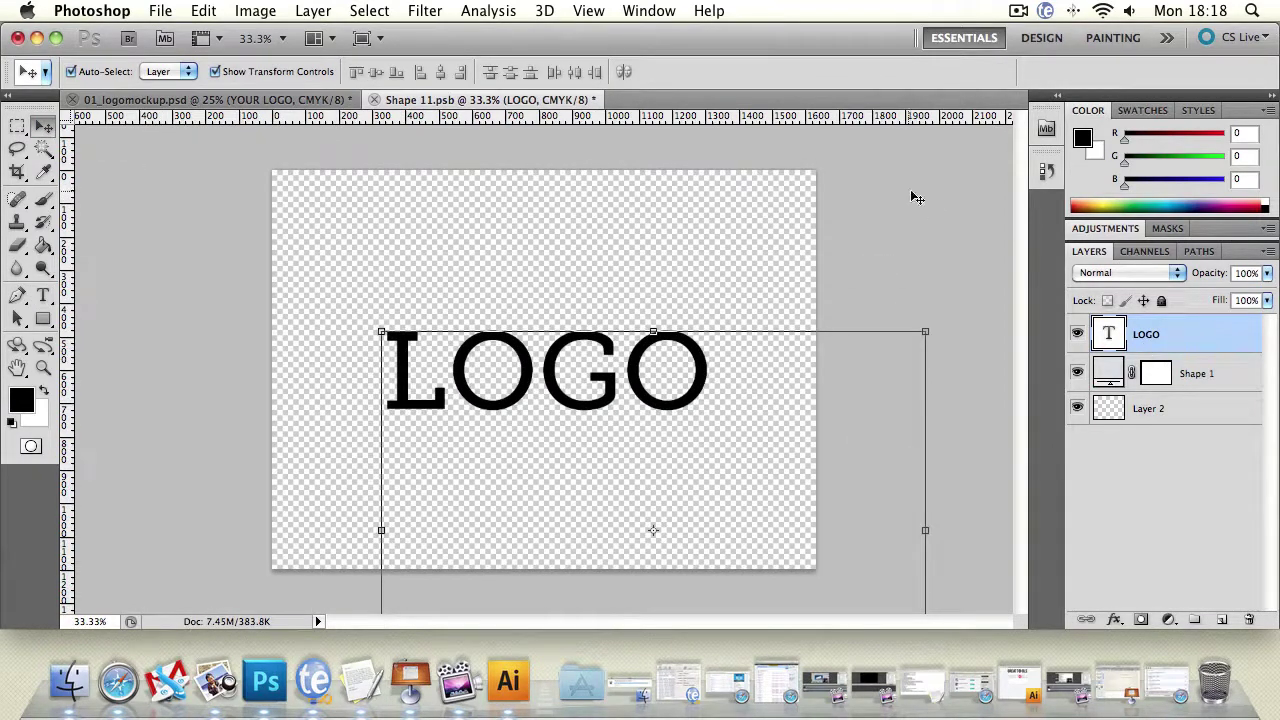
{"action": "left_click", "coordinate": [652, 10]}
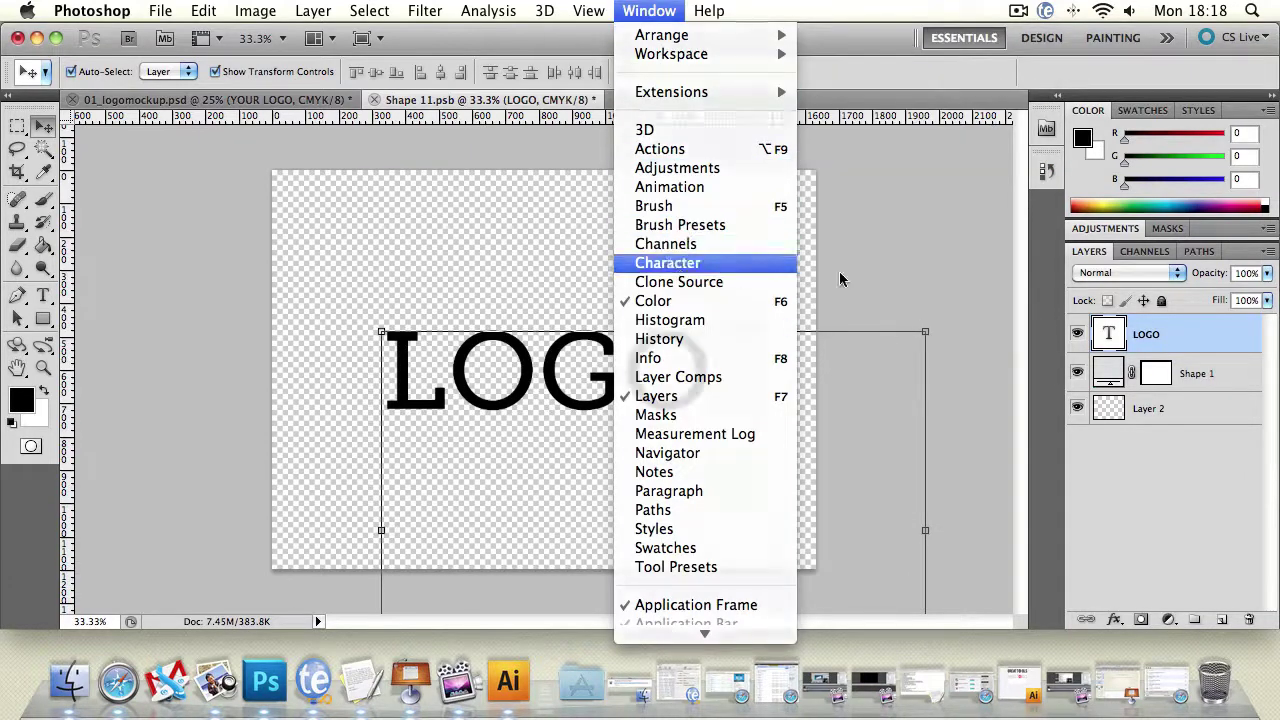
{"action": "left_click", "coordinate": [700, 263]}
{"action": "left_click", "coordinate": [978, 328]}
{"action": "left_click", "coordinate": [403, 192]}
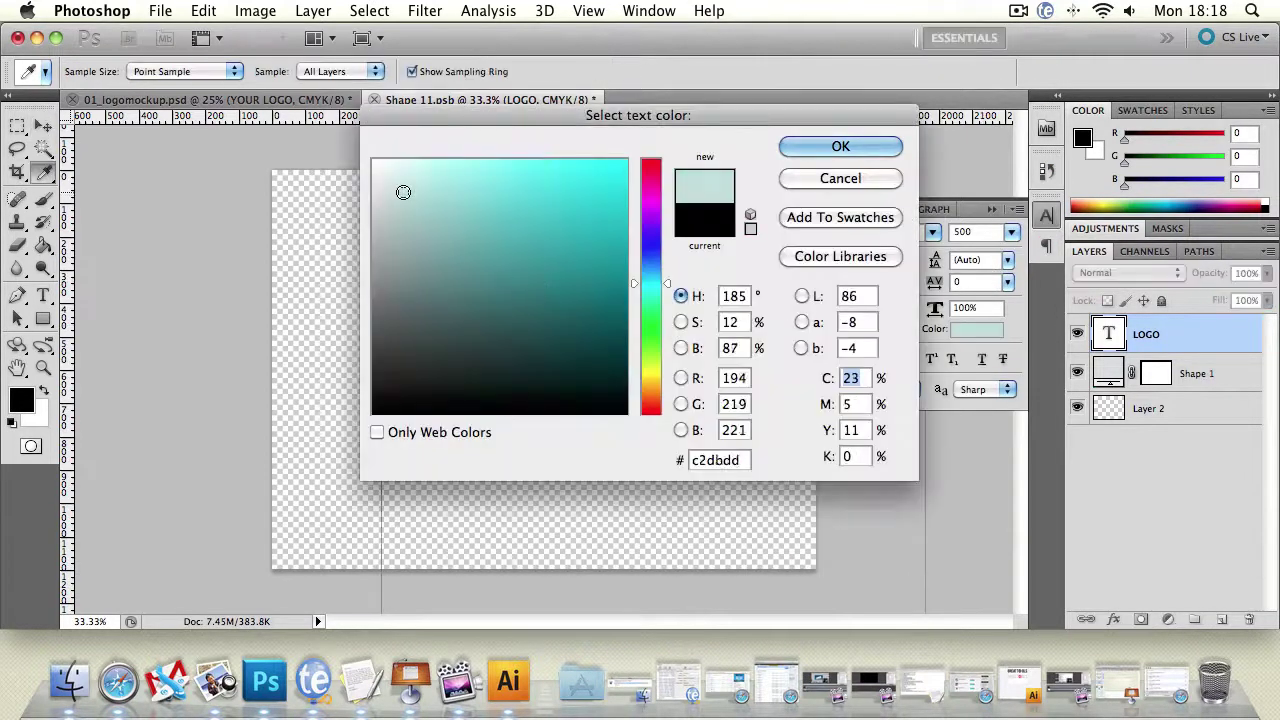
{"action": "left_click_drag", "start_coordinate": [403, 192], "coordinate": [371, 160]}
{"action": "left_click", "coordinate": [872, 146]}
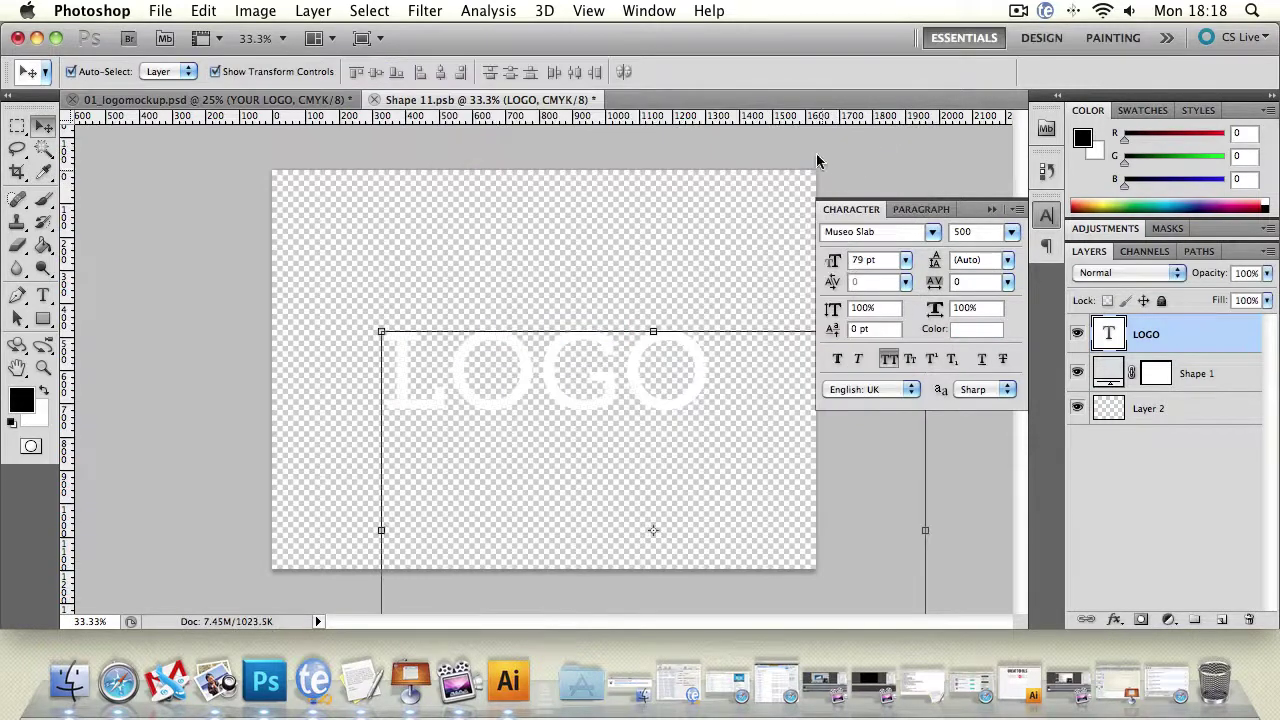
Step: Set the LOGO text's font style to 500 Italic
{"action": "left_click", "coordinate": [1012, 233]}
{"action": "left_click", "coordinate": [1012, 238]}
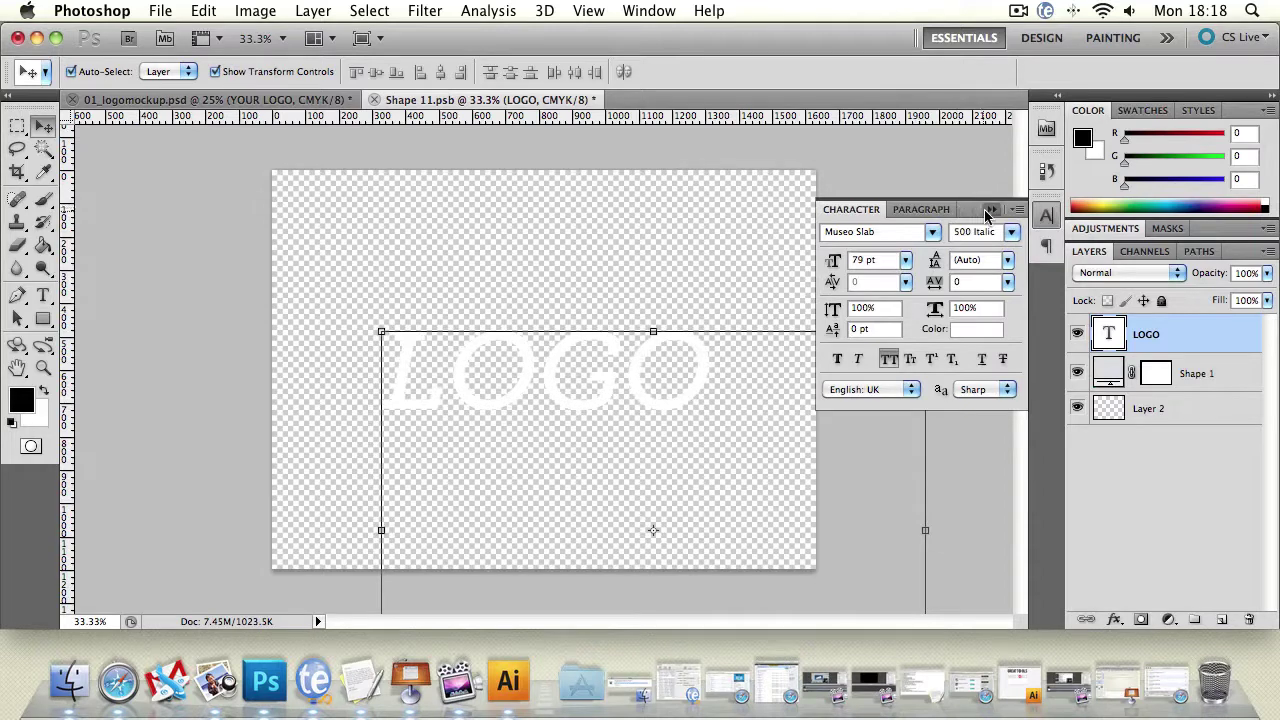
{"action": "left_click", "coordinate": [991, 209]}
Step: Save the smart object contents and return to 01_logomockup.psd with nothing selected
{"action": "left_click", "coordinate": [517, 229]}
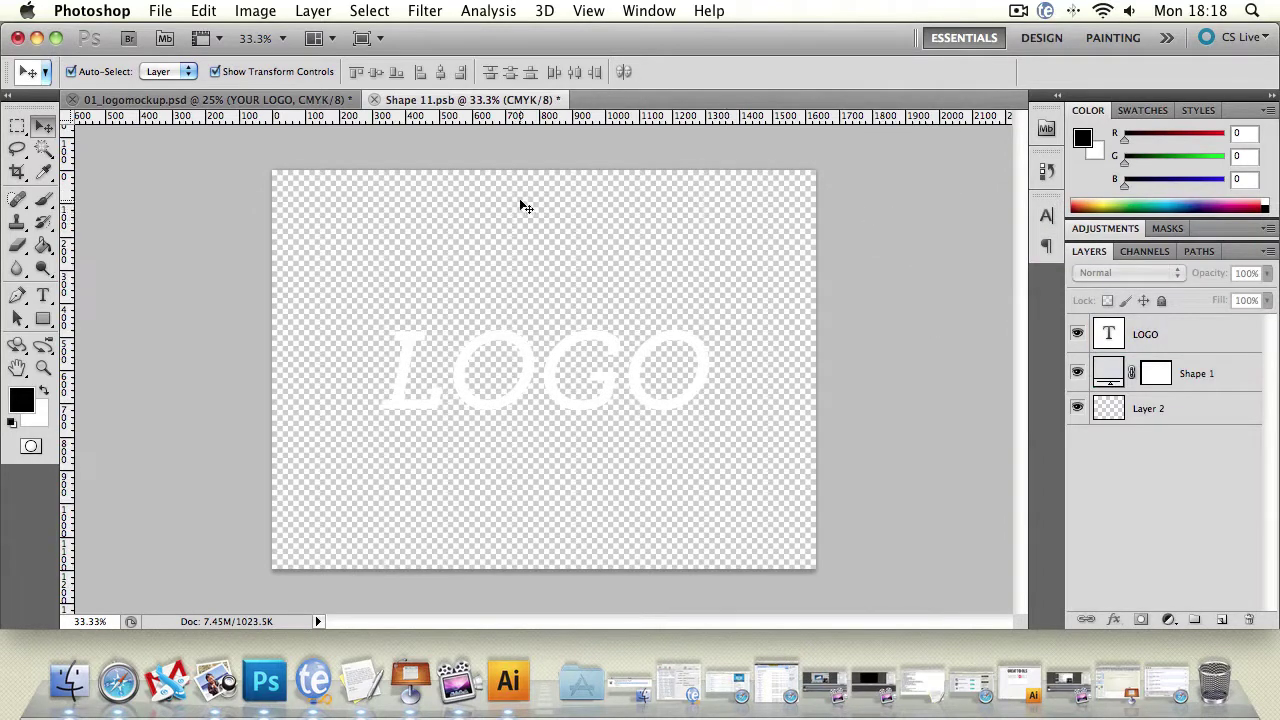
{"action": "key", "text": "super+s"}
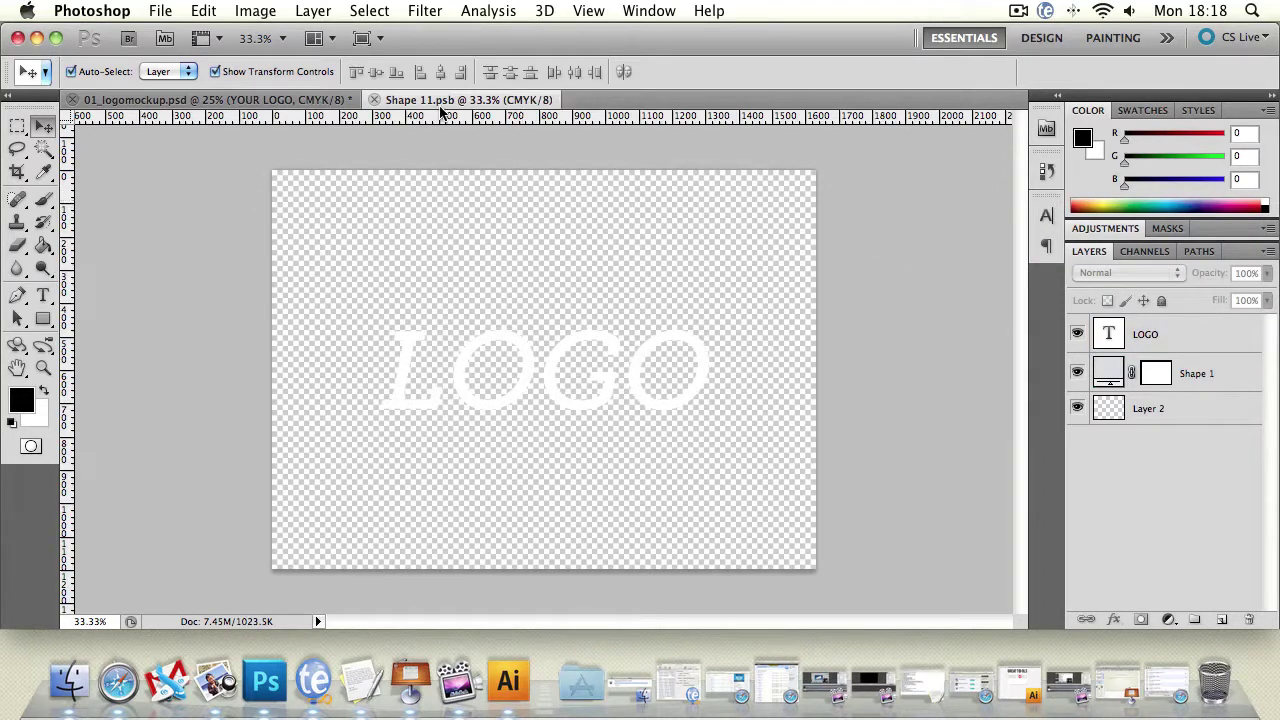
{"action": "left_click", "coordinate": [288, 100]}
{"action": "left_click", "coordinate": [948, 372]}
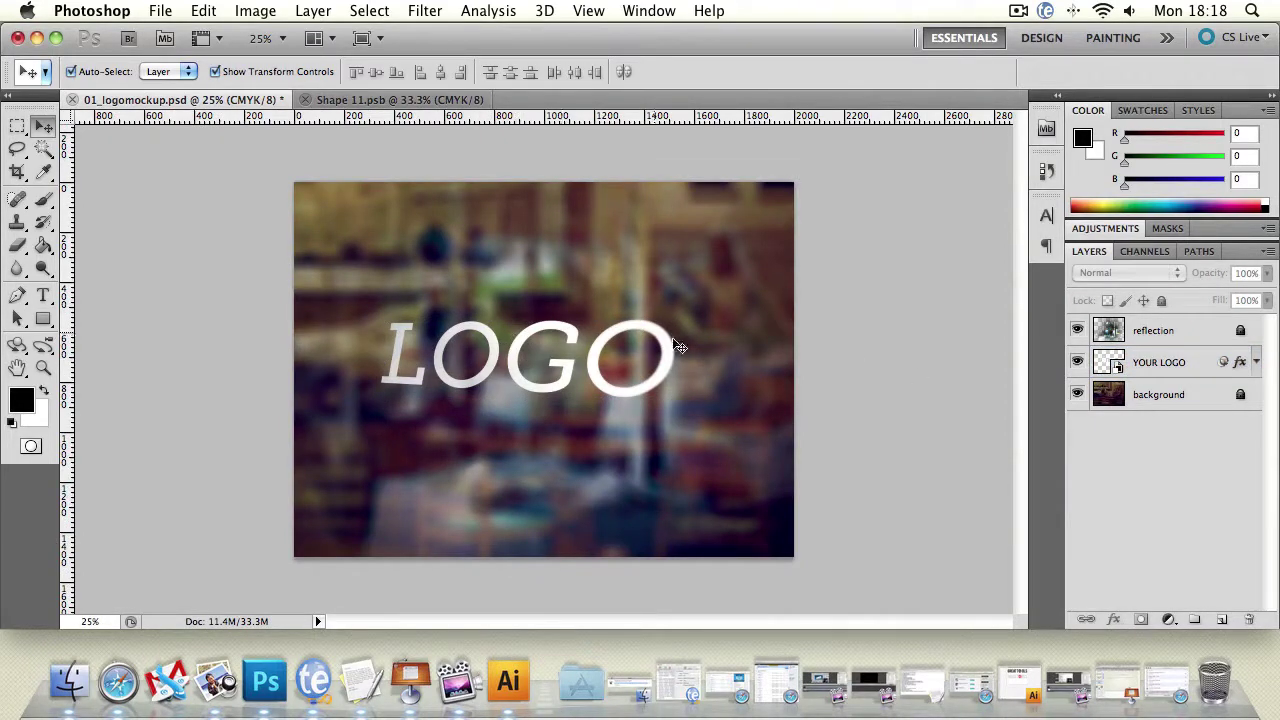
Step: Compare the logo in Shape 11.psb with its appearance in 01_logomockup.psd
{"action": "left_click", "coordinate": [392, 104]}
{"action": "left_click", "coordinate": [200, 100]}
{"action": "left_click", "coordinate": [424, 100]}
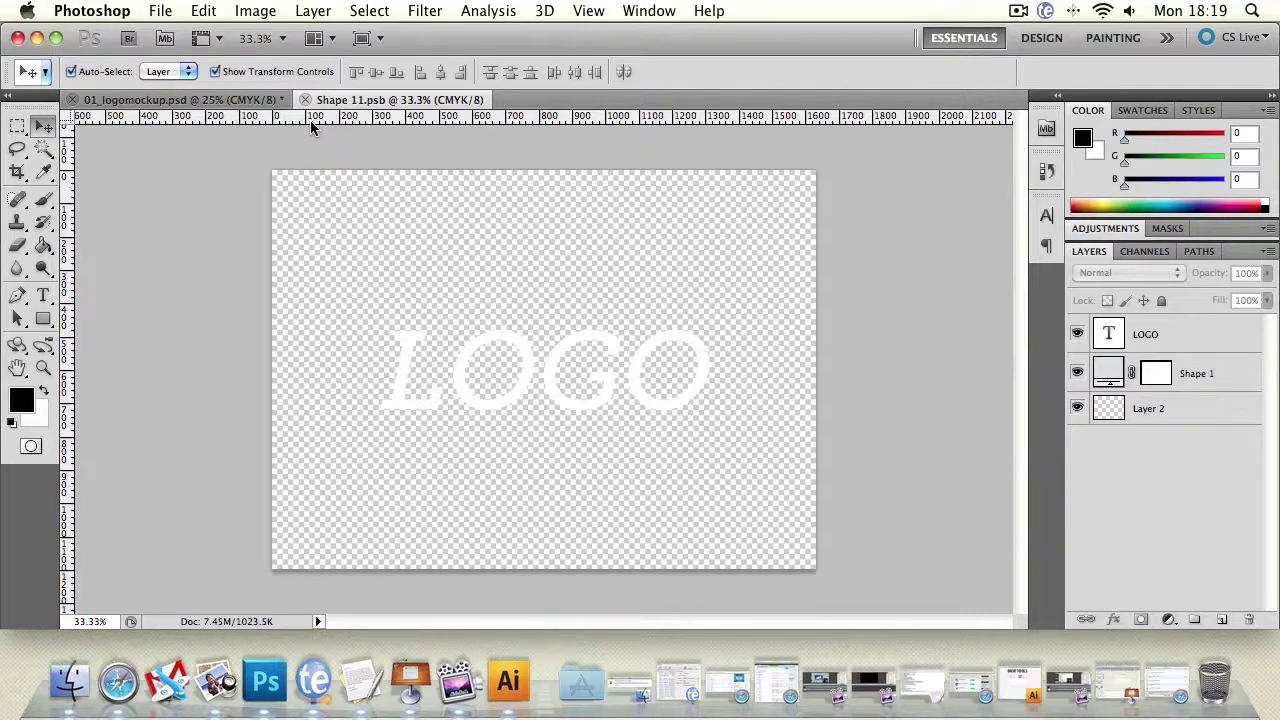
{"action": "left_click", "coordinate": [230, 100]}
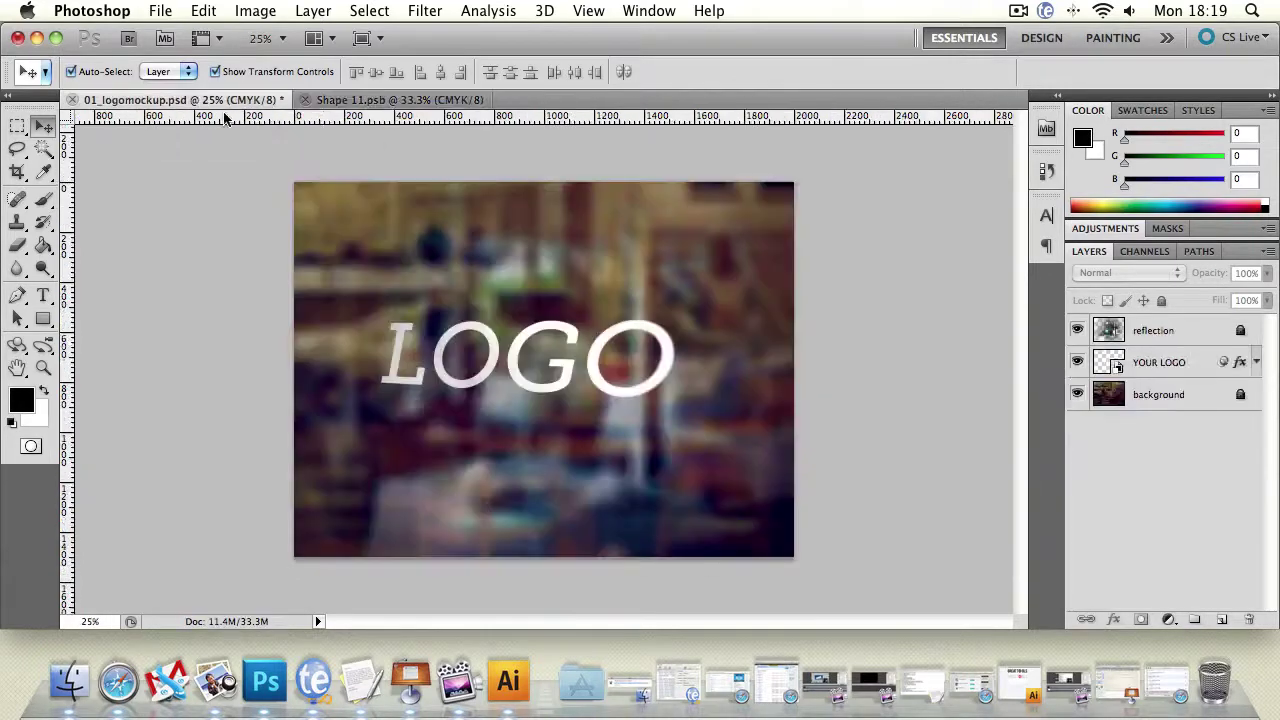
Step: Shift the logo slightly down and to the right in the mockup and mirror it horizontally with a width of -100%
{"action": "left_click", "coordinate": [480, 340]}
{"action": "left_click", "coordinate": [676, 320]}
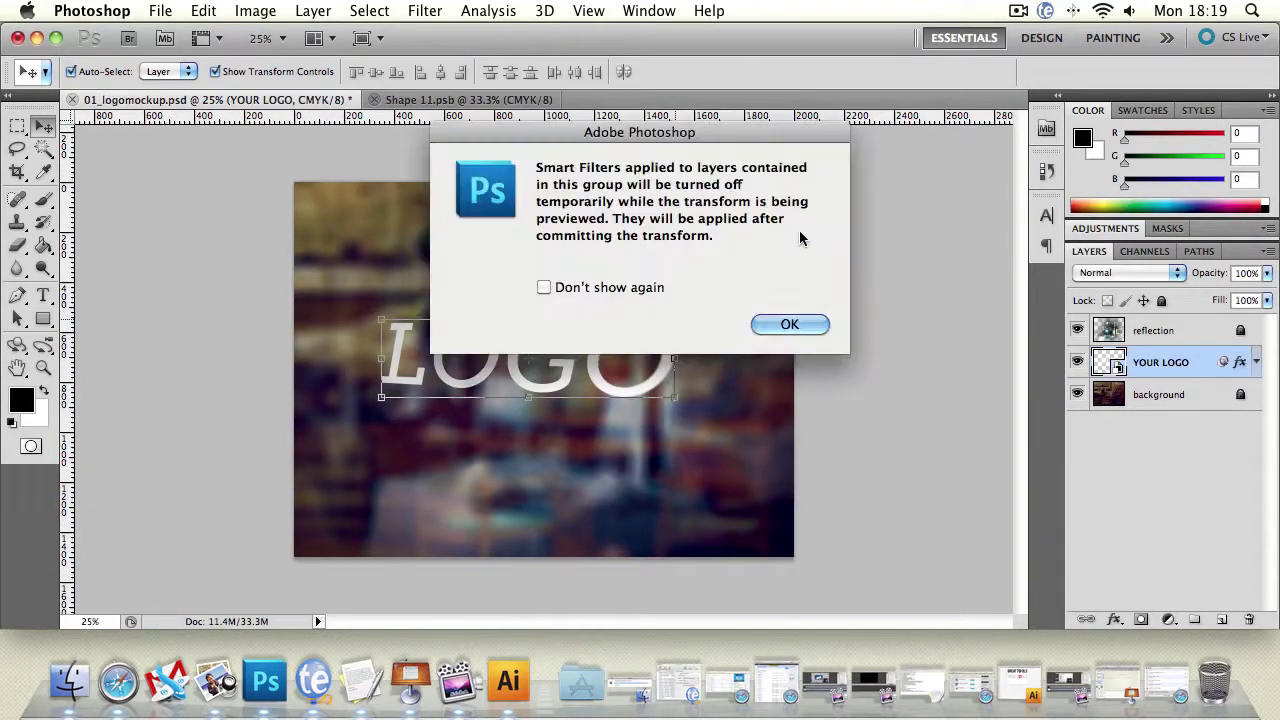
{"action": "left_click", "coordinate": [805, 324]}
{"action": "left_click_drag", "start_coordinate": [565, 265], "coordinate": [471, 375]}
{"action": "left_click", "coordinate": [335, 71]}
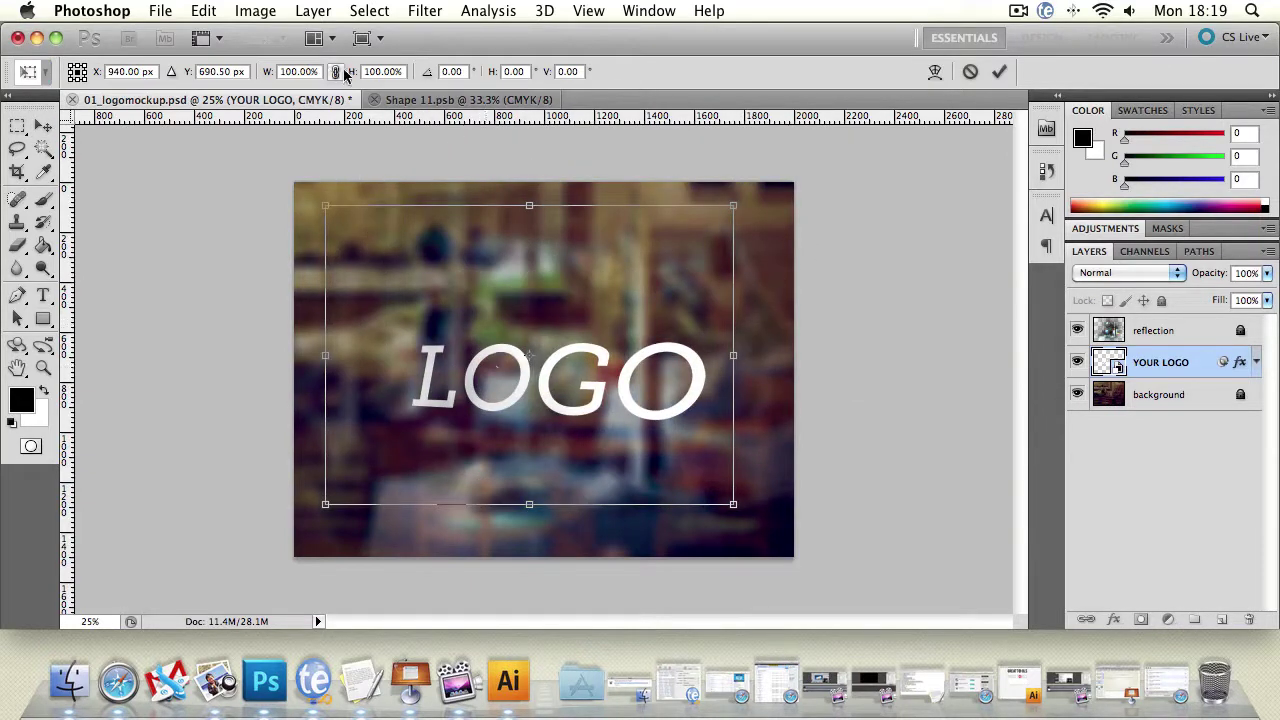
{"action": "left_click", "coordinate": [283, 71]}
{"action": "type", "text": "-"}
{"action": "key", "text": "Return"}
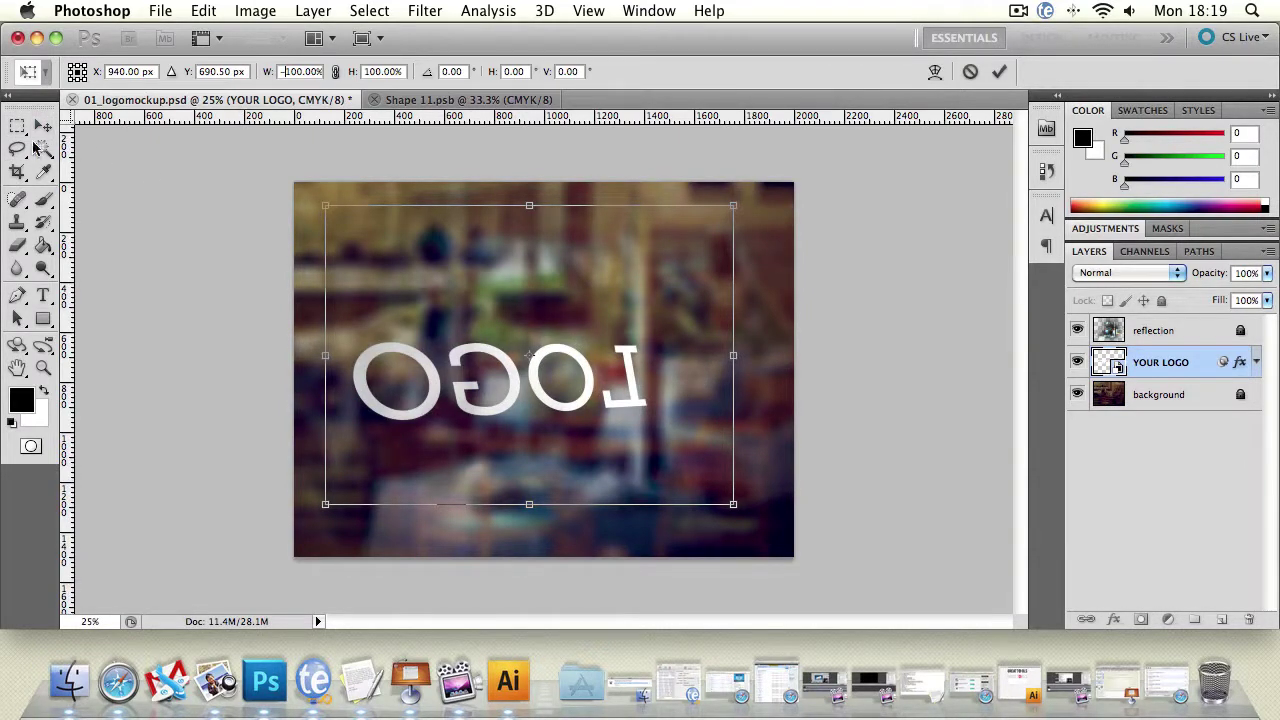
{"action": "key", "text": "v"}
{"action": "left_click", "coordinate": [806, 265]}
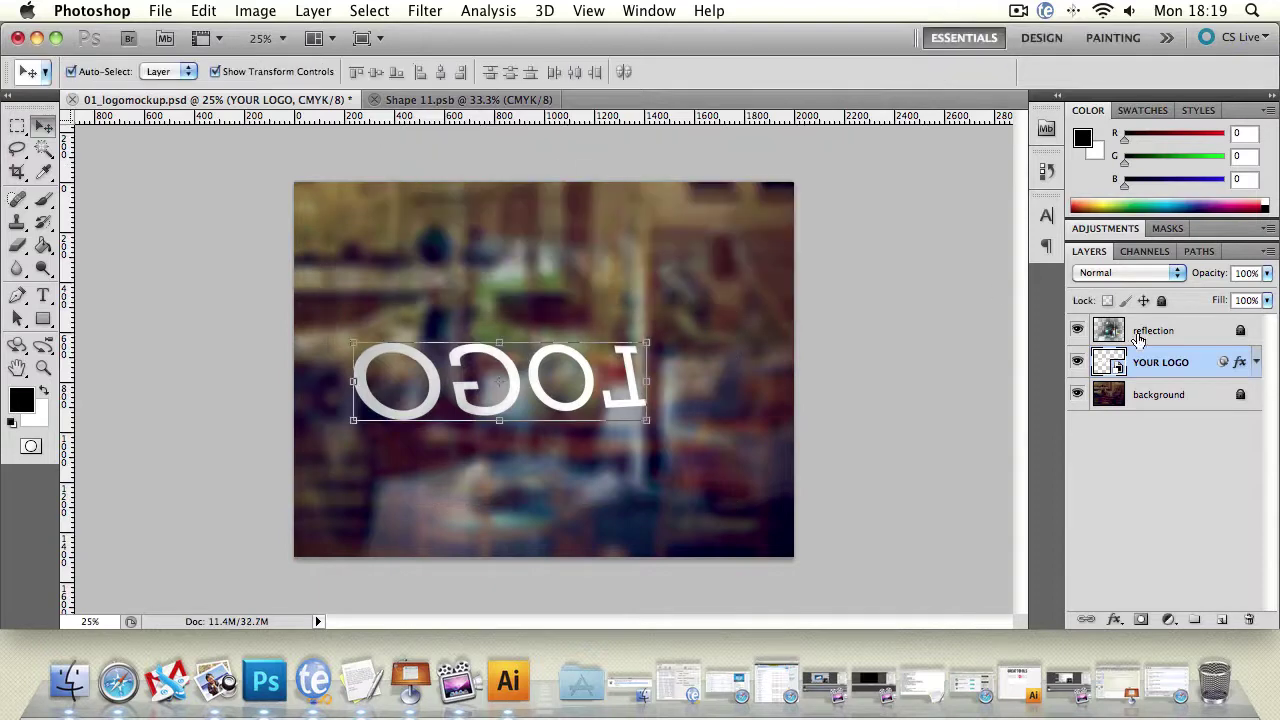
Step: Expand the YOUR LOGO layer's effects and add a red Color Overlay to it
{"action": "left_click", "coordinate": [1257, 363]}
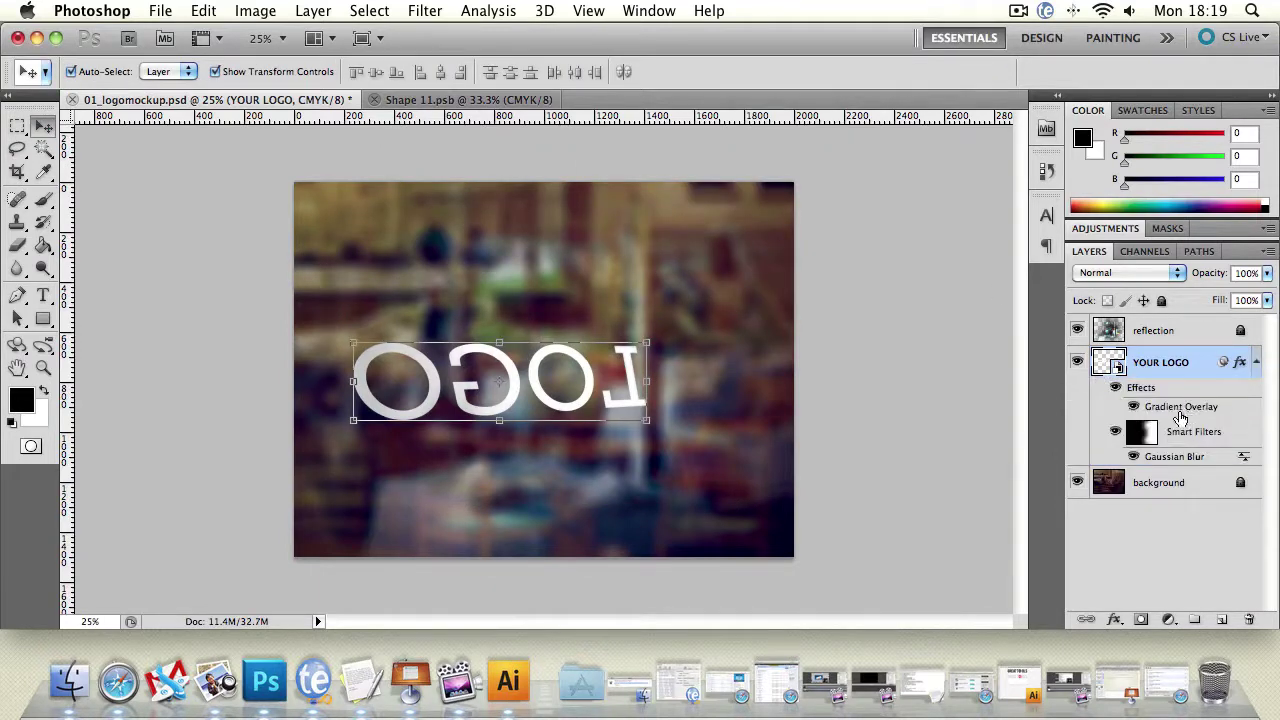
{"action": "double_click", "coordinate": [1192, 362]}
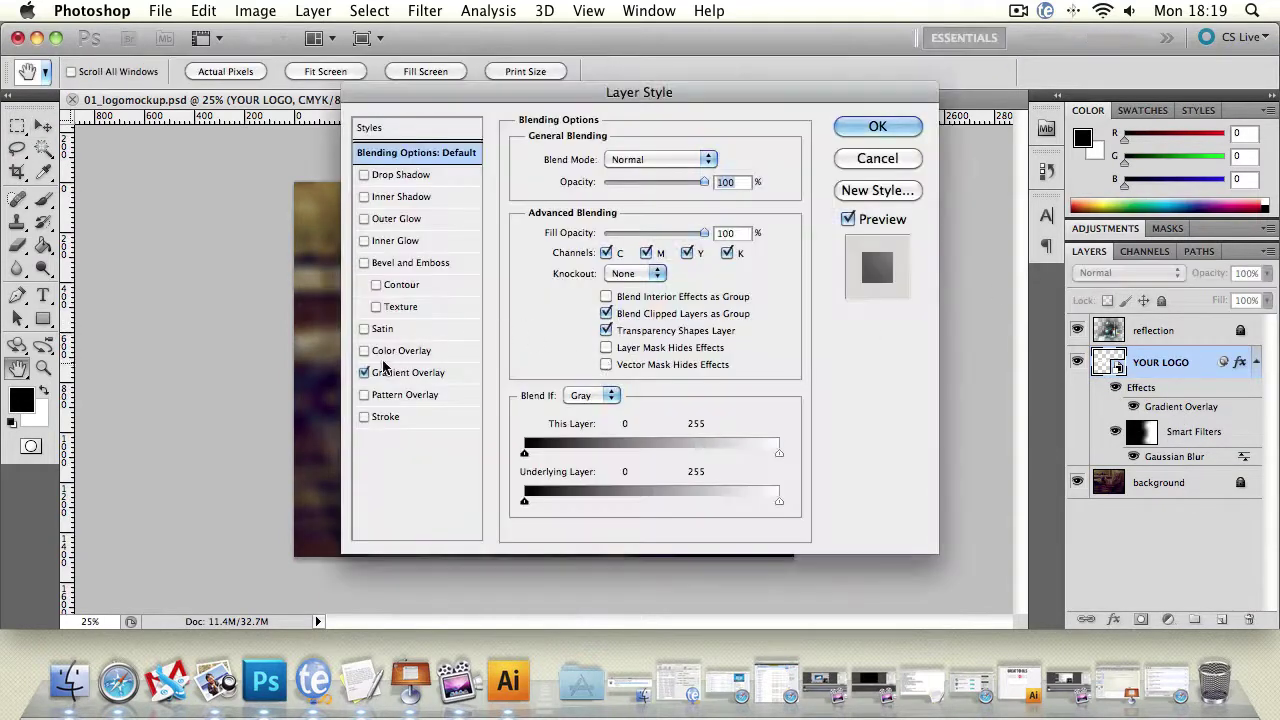
{"action": "left_click", "coordinate": [364, 350]}
{"action": "key", "text": "Return"}
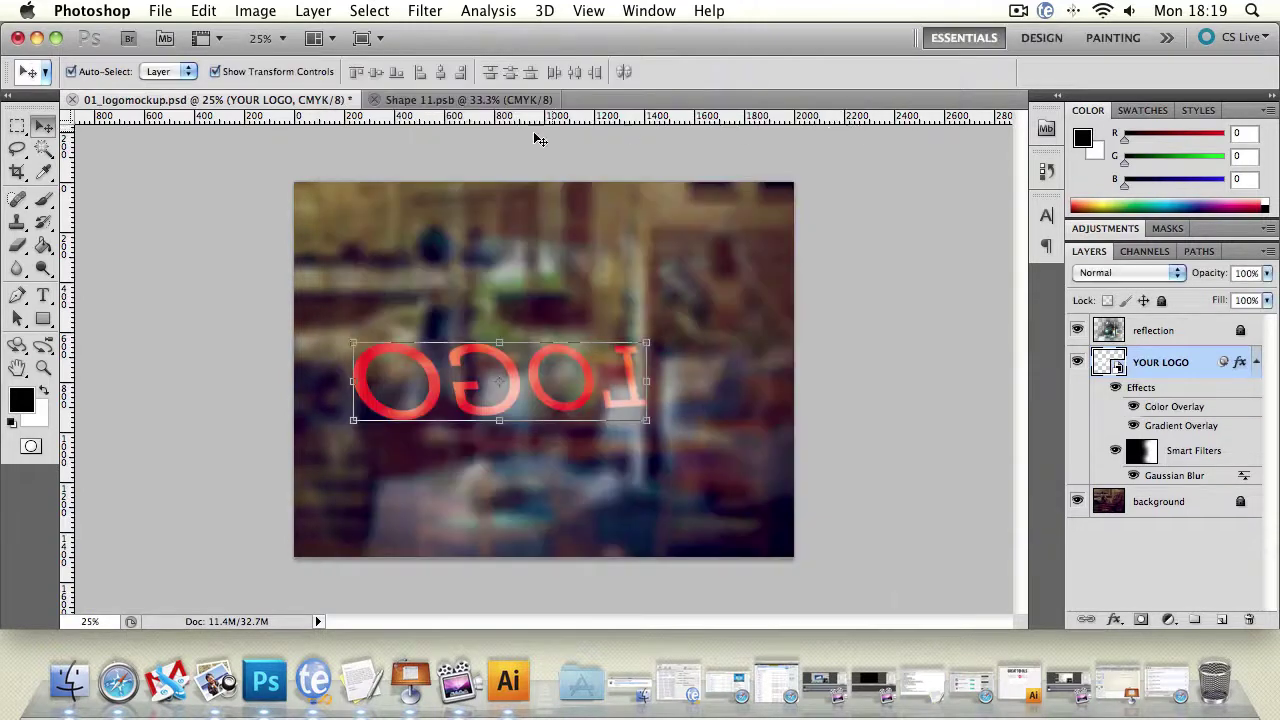
Step: Check Shape 11.psb, then apply another Gaussian Blur with a radius of 80.3 pixels to the YOUR LOGO layer in 01_logomockup.psd
{"action": "left_click", "coordinate": [425, 101]}
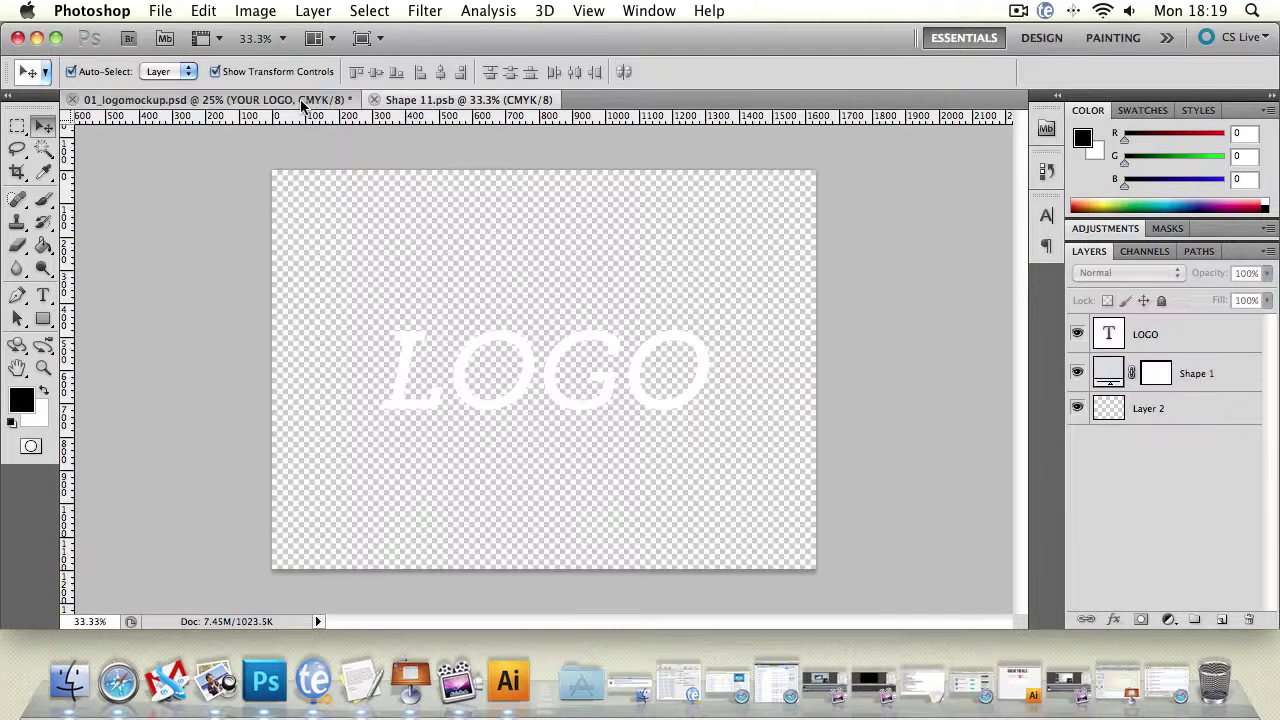
{"action": "left_click", "coordinate": [303, 101]}
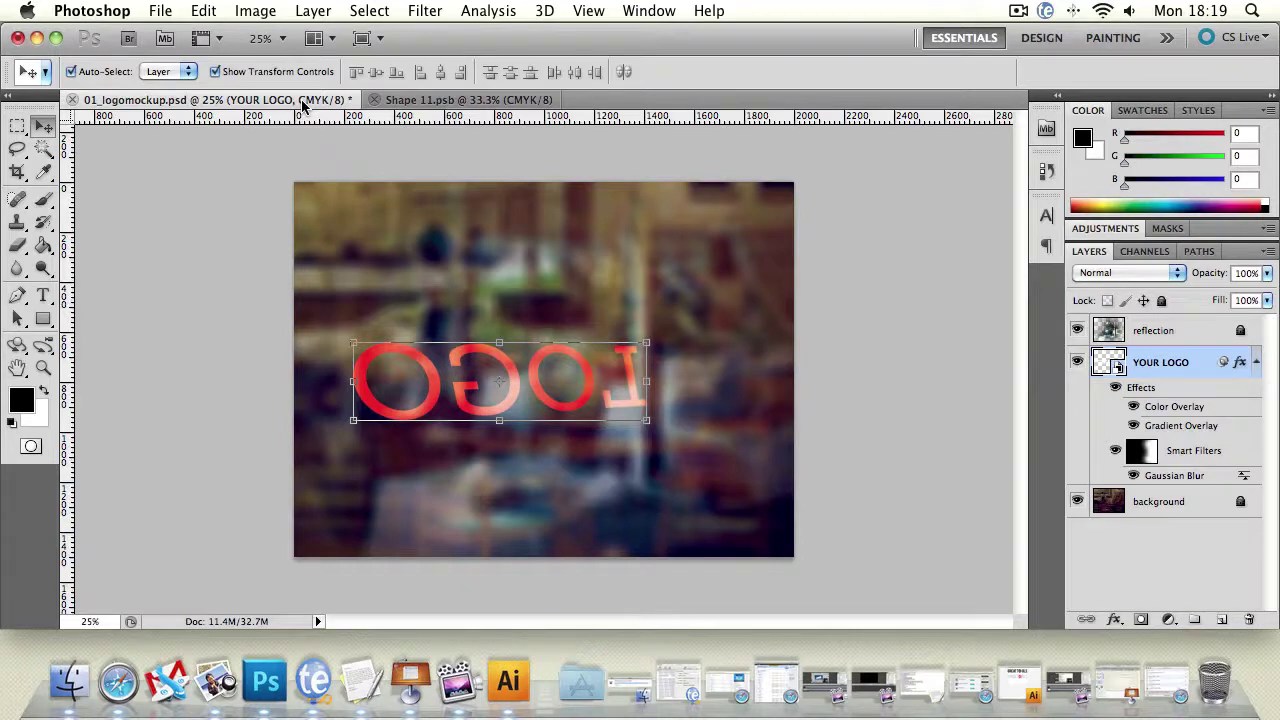
{"action": "left_click", "coordinate": [425, 11]}
{"action": "left_click", "coordinate": [435, 35]}
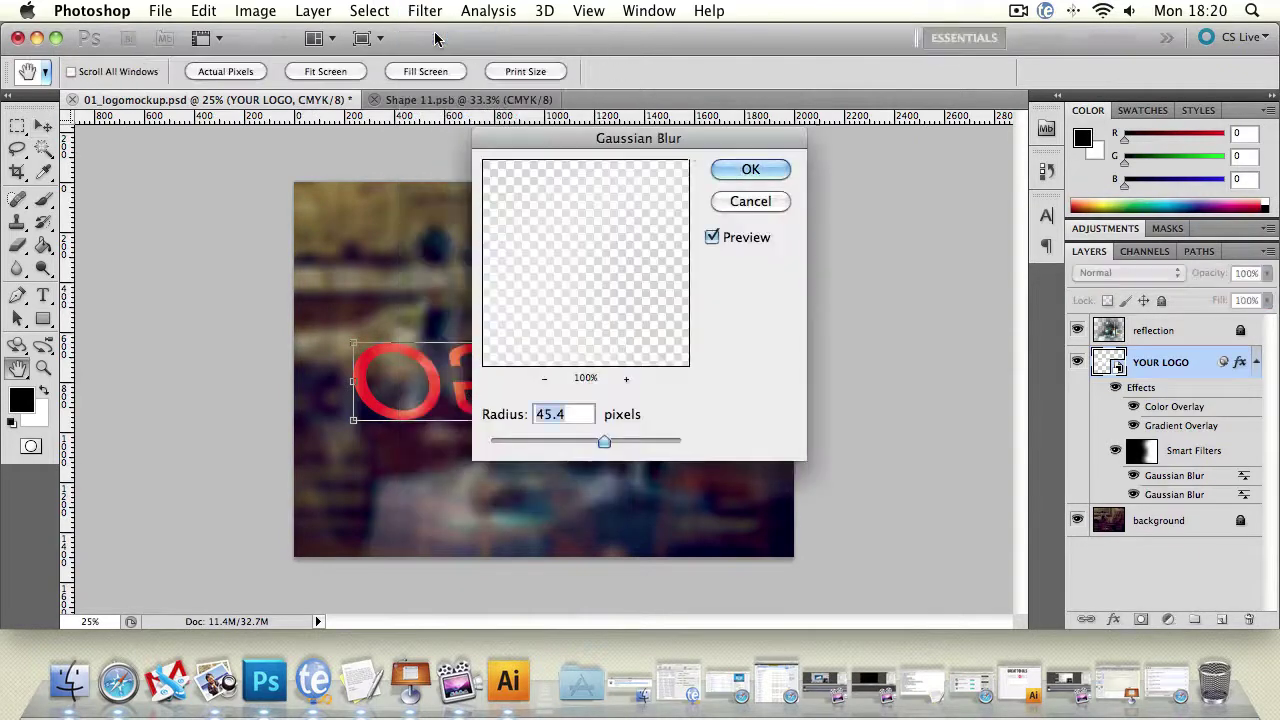
{"action": "left_click_drag", "start_coordinate": [604, 441], "coordinate": [640, 441]}
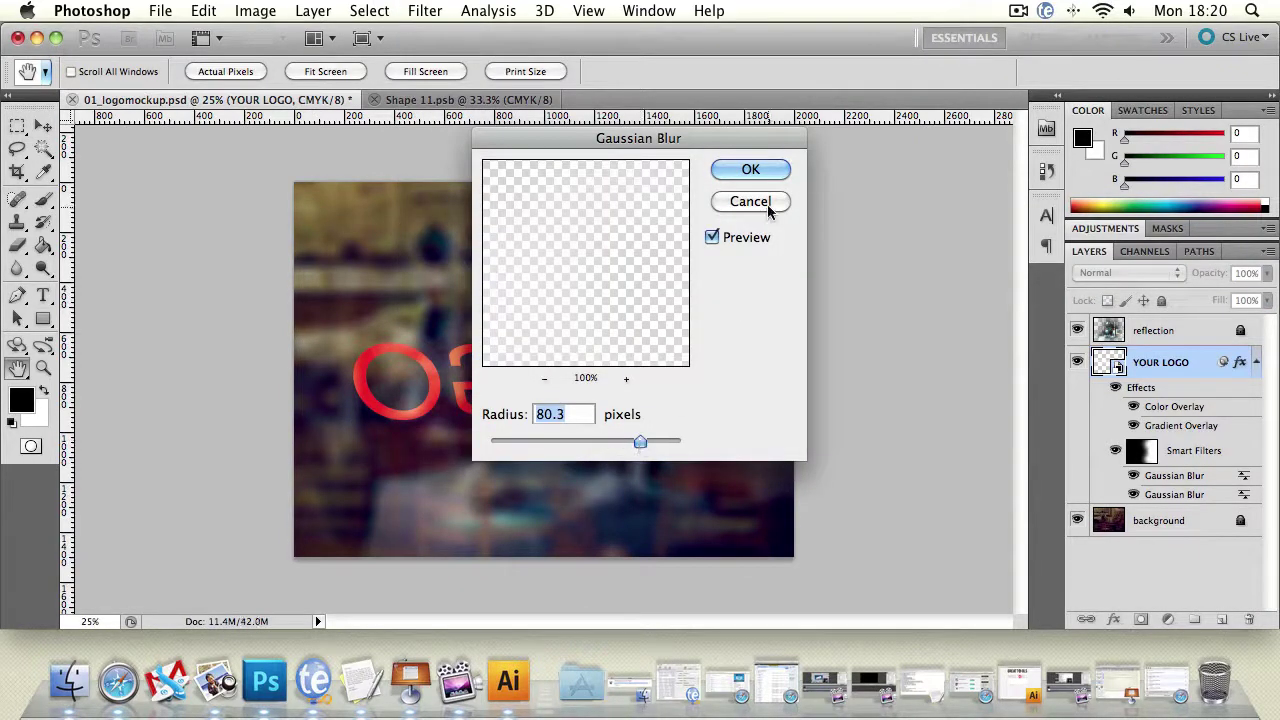
{"action": "left_click", "coordinate": [750, 169]}
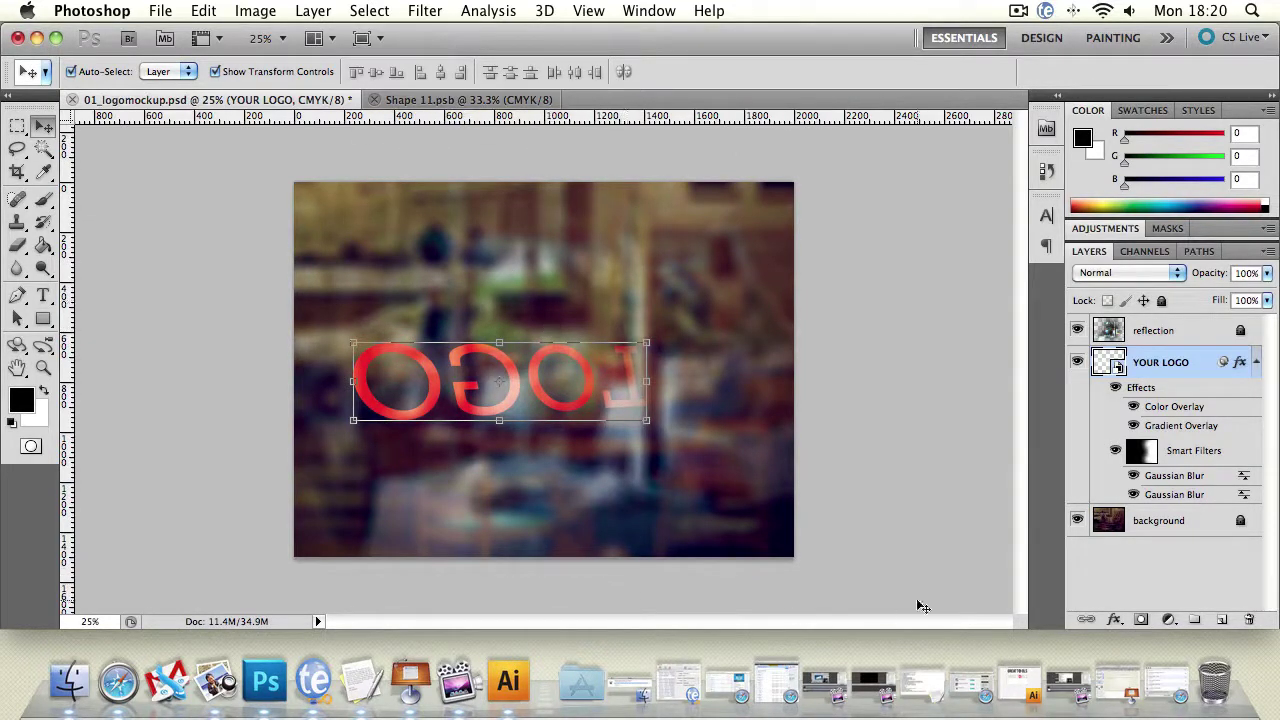
Step: Switch to Illustrator and bring the grey and red GREAT TOOLS logo into 01_logomockup.psd as a vector smart object
{"action": "left_click", "coordinate": [505, 684]}
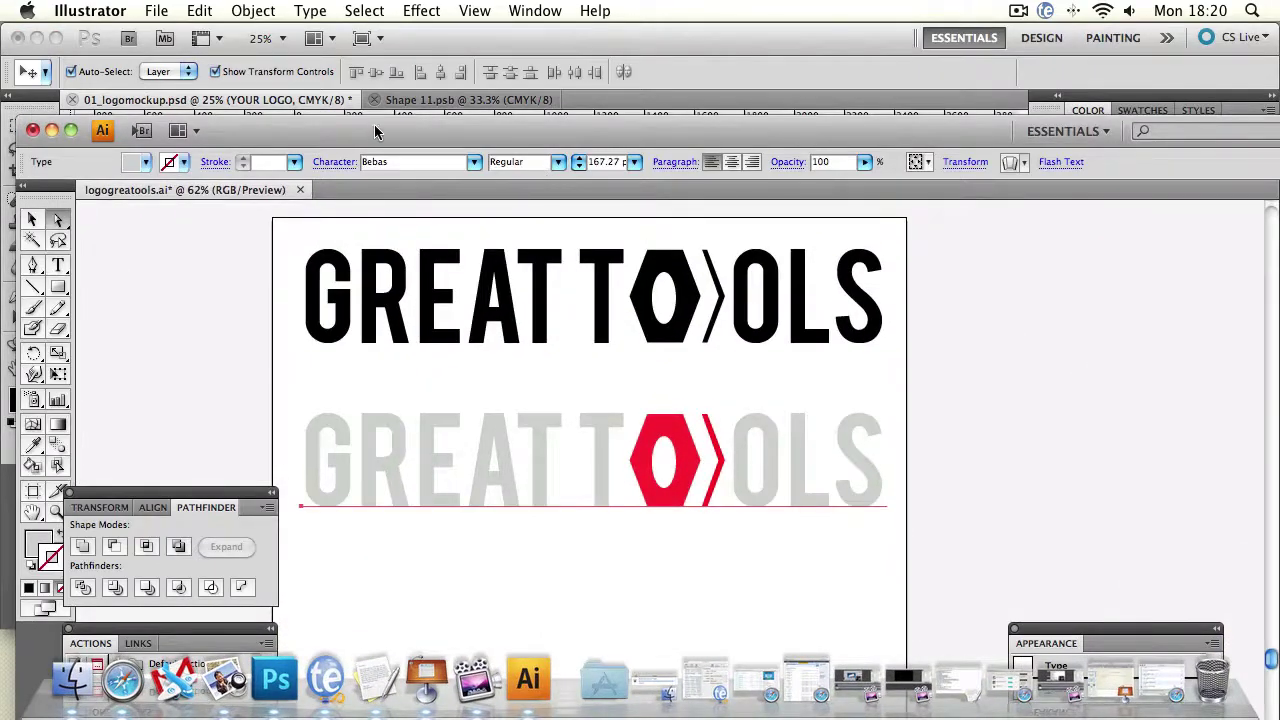
{"action": "left_click_drag", "start_coordinate": [375, 132], "coordinate": [463, 147]}
{"action": "left_click", "coordinate": [130, 235]}
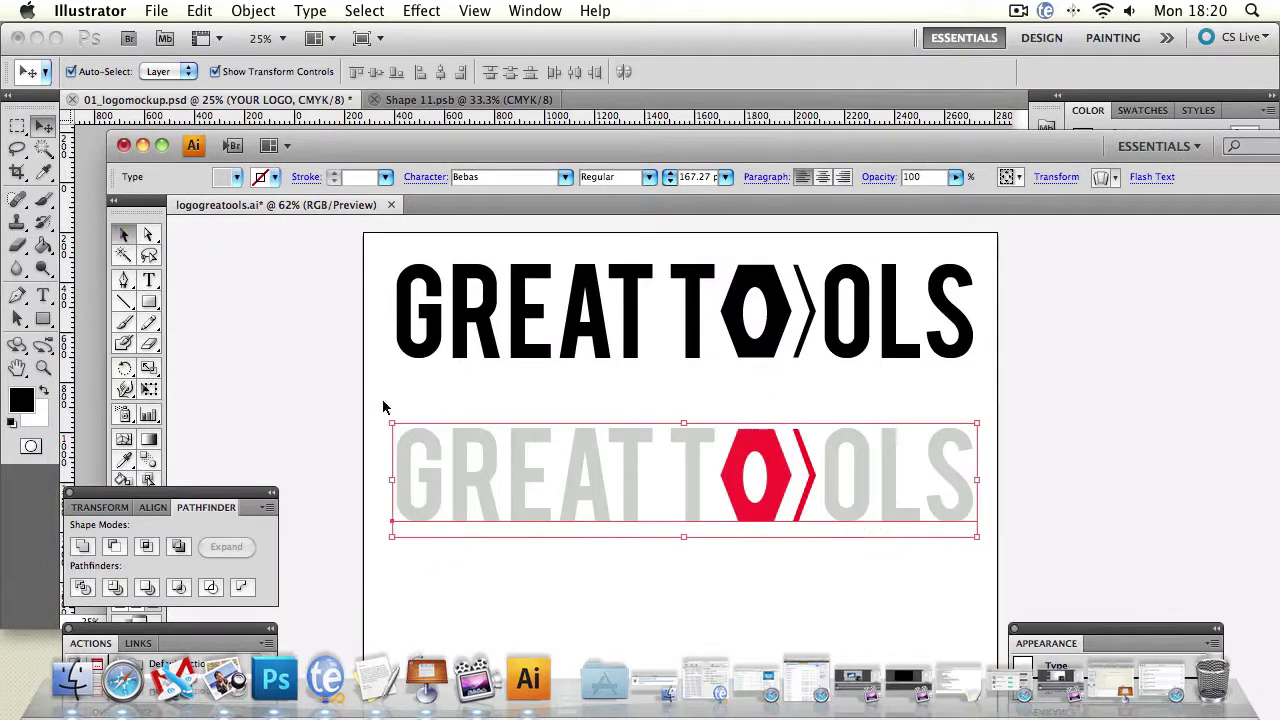
{"action": "left_click_drag", "start_coordinate": [374, 414], "coordinate": [1080, 590]}
{"action": "left_click_drag", "start_coordinate": [665, 160], "coordinate": [1143, 126]}
{"action": "left_click_drag", "start_coordinate": [907, 400], "coordinate": [363, 235]}
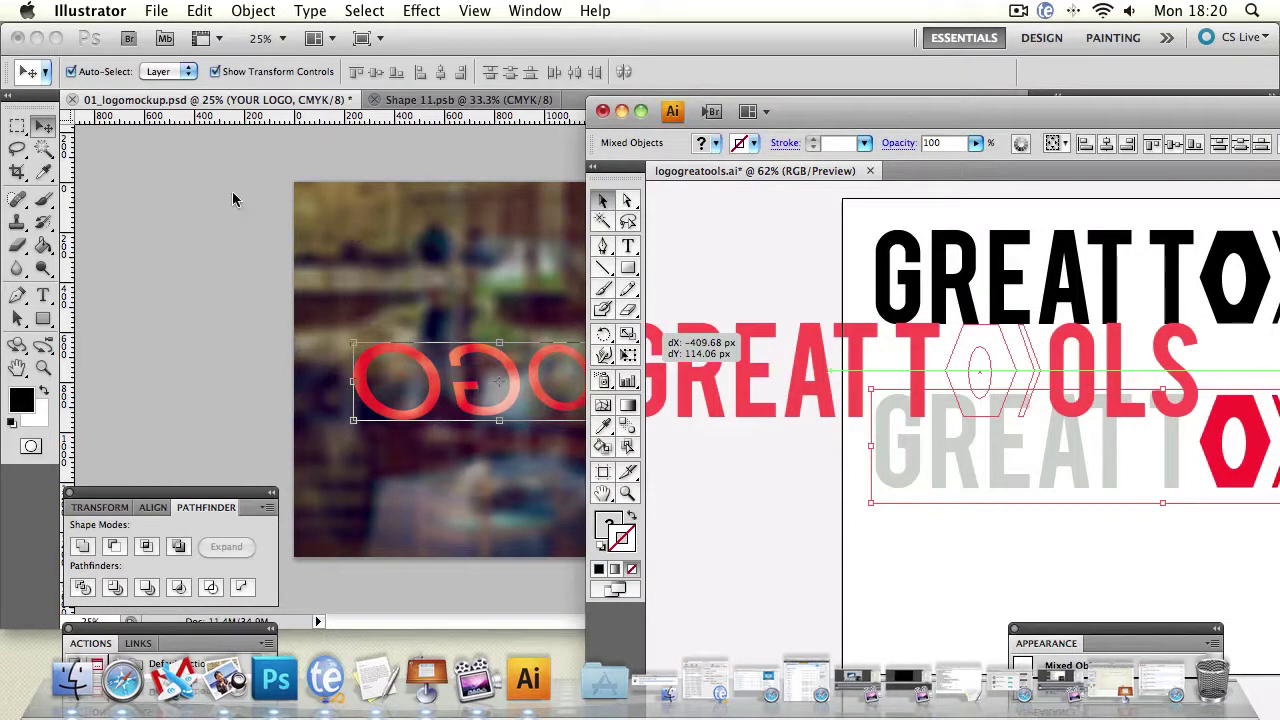
{"action": "left_click_drag", "start_coordinate": [232, 193], "coordinate": [356, 234]}
{"action": "left_click_drag", "start_coordinate": [361, 238], "coordinate": [361, 238]}
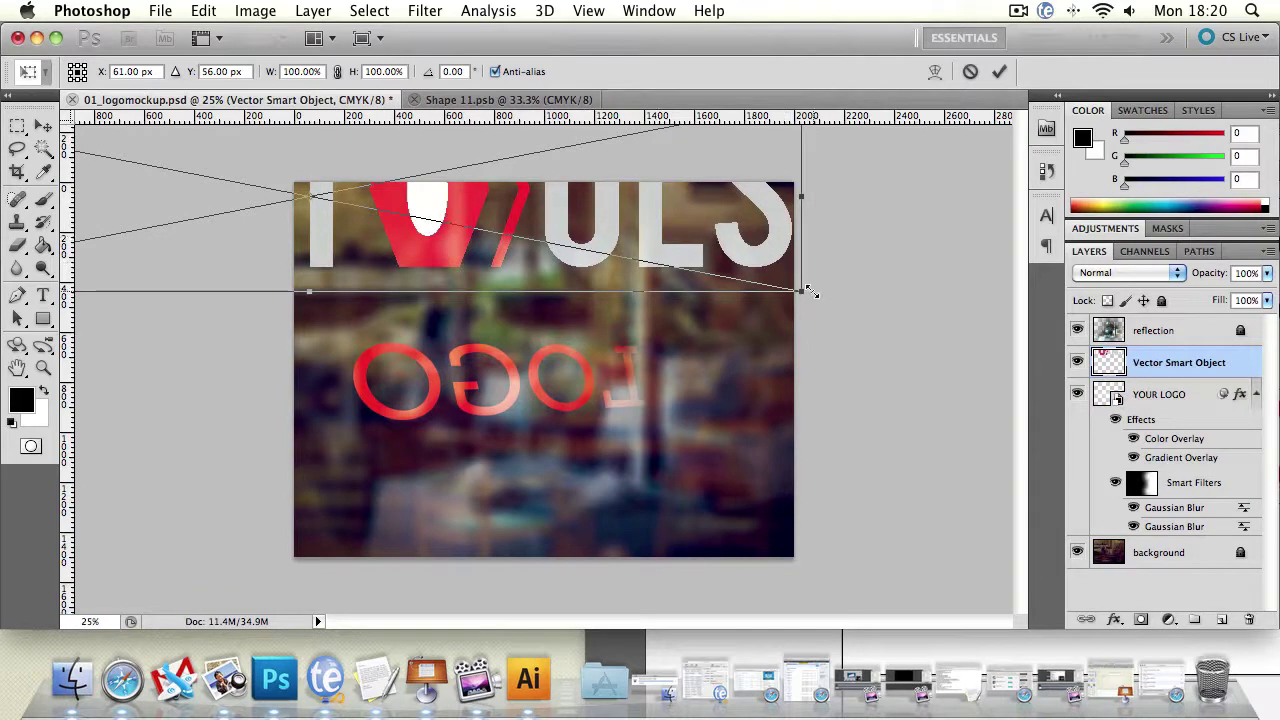
Step: Scale the placed GREAT TOOLS logo to about 39% width and 36% height and position it above the mirrored LOGO
{"action": "left_click_drag", "start_coordinate": [808, 290], "coordinate": [352, 212]}
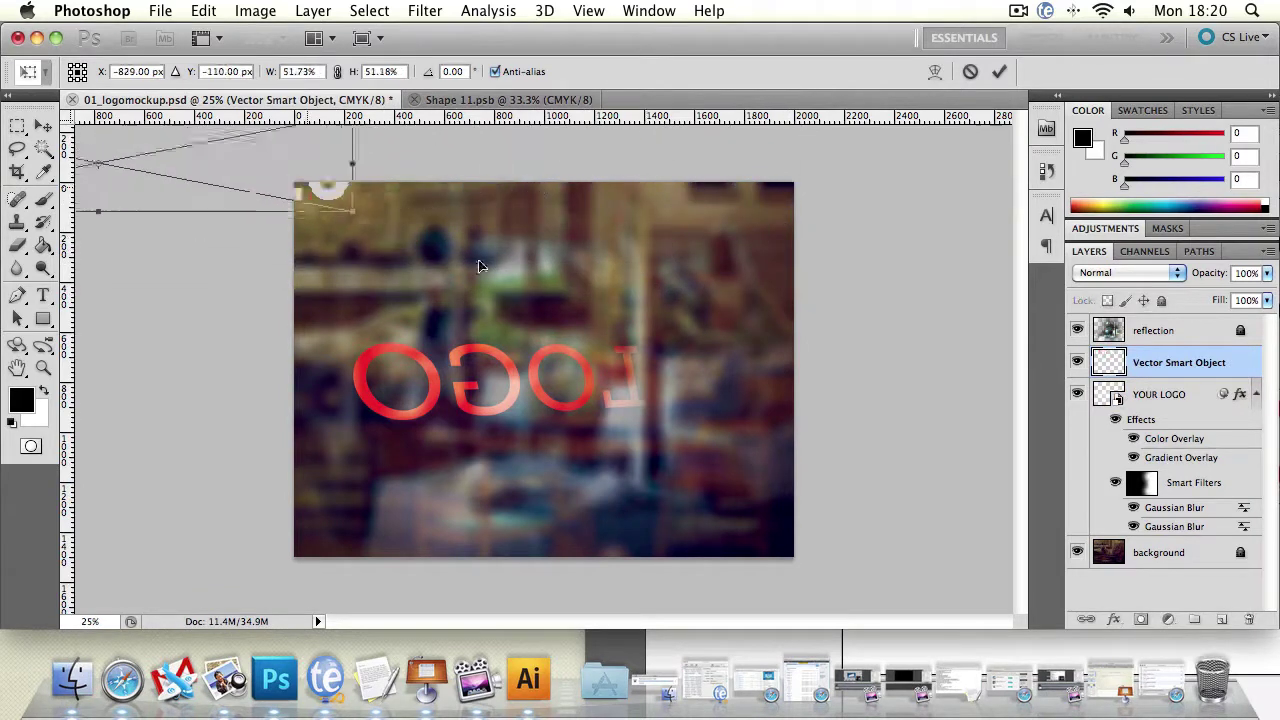
{"action": "left_click_drag", "start_coordinate": [479, 266], "coordinate": [636, 313]}
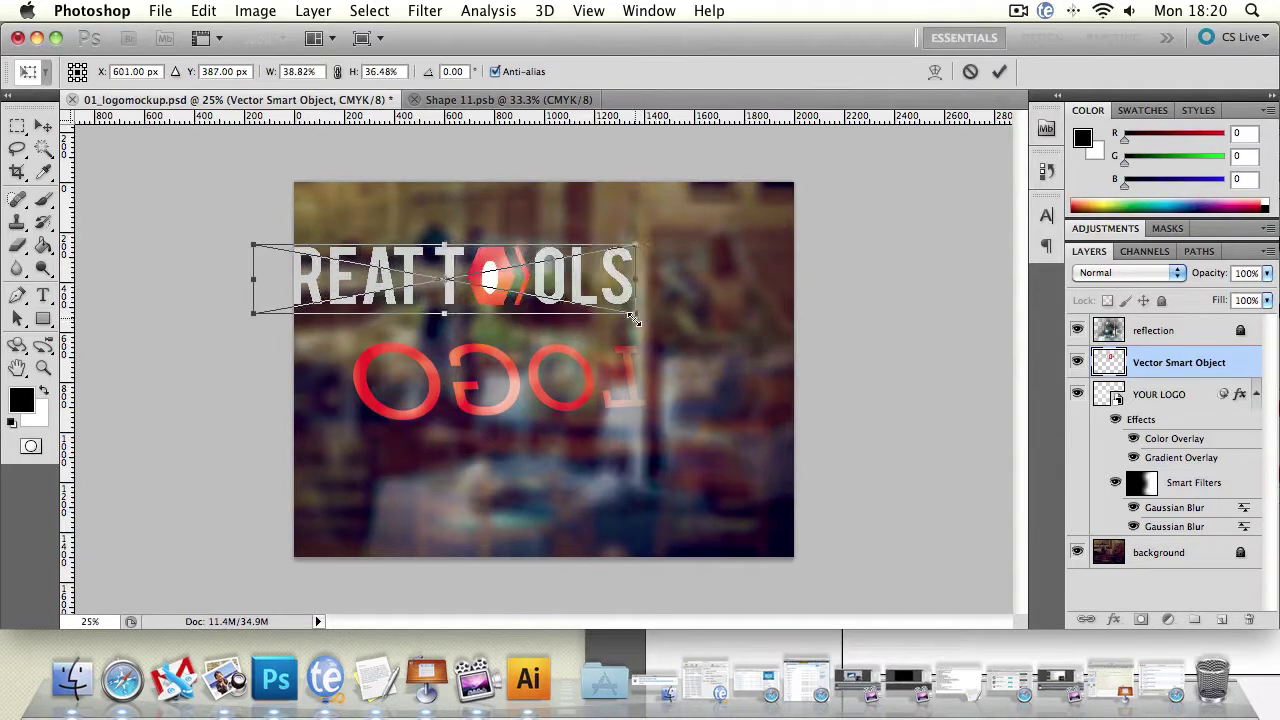
{"action": "key", "text": "Return"}
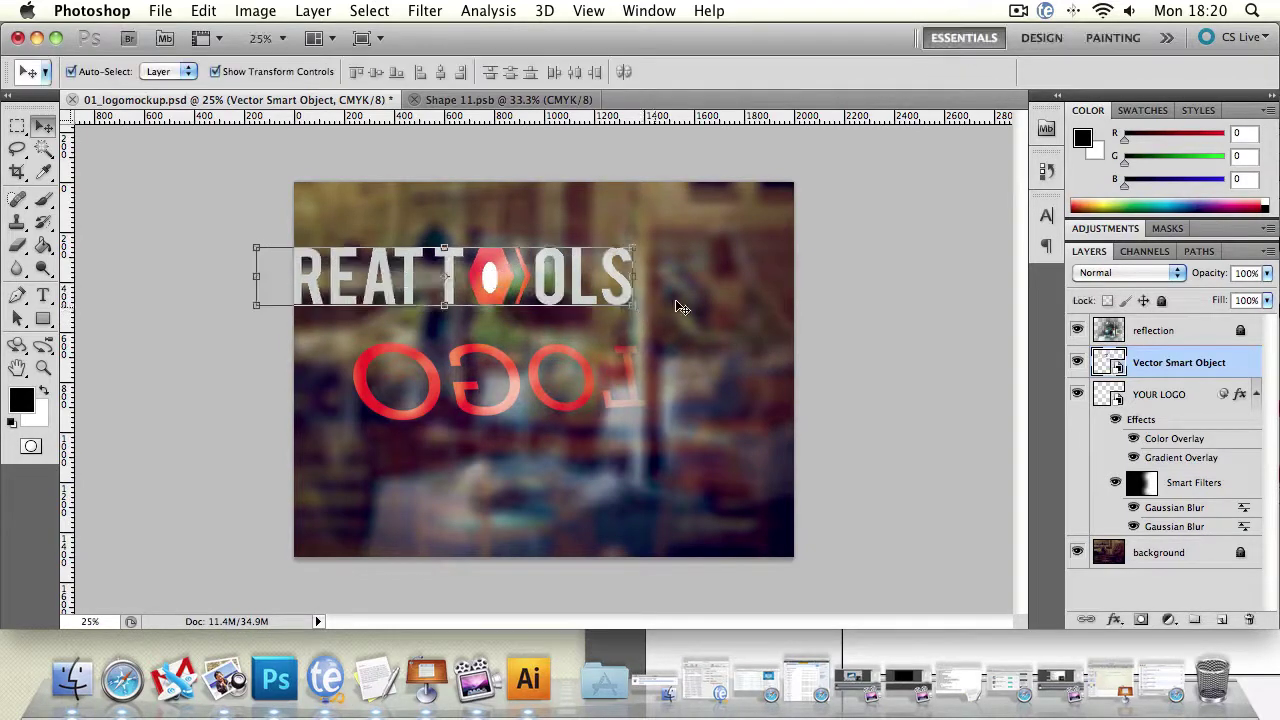
{"action": "left_click_drag", "start_coordinate": [558, 264], "coordinate": [650, 246]}
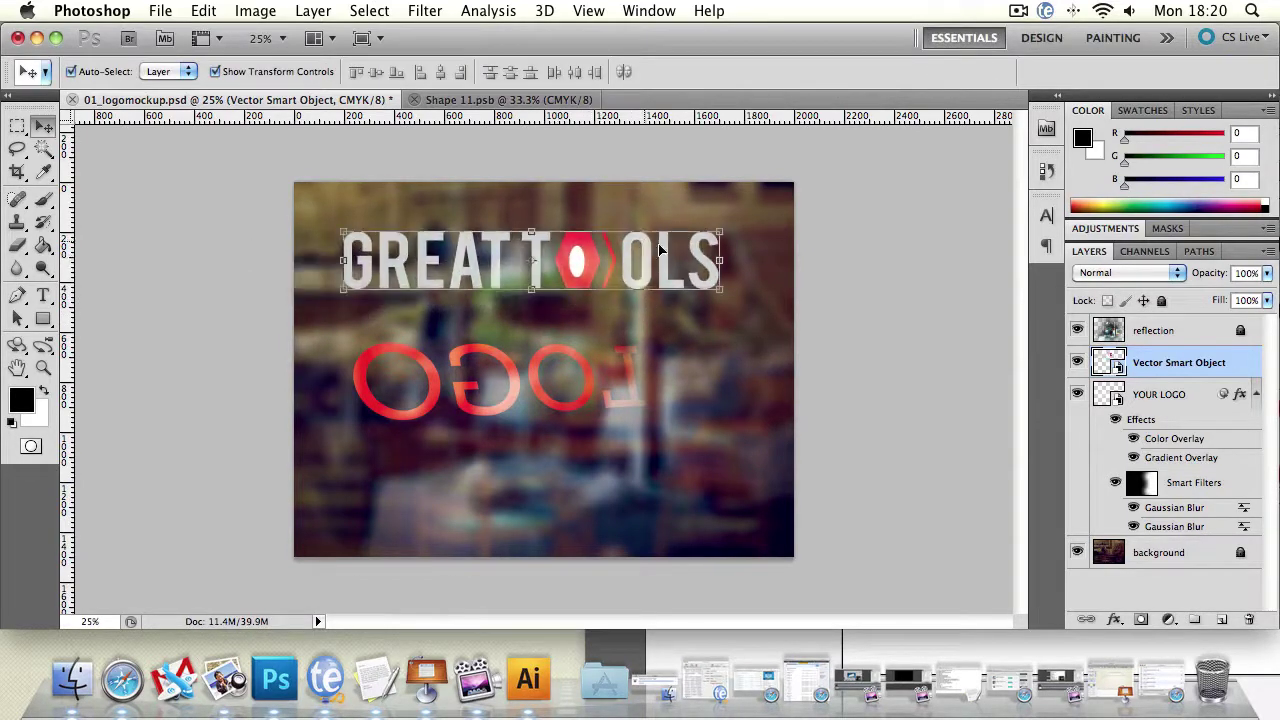
Step: Open the contents of the Vector Smart Object layer for editing in Illustrator
{"action": "double_click", "coordinate": [1108, 362]}
{"action": "left_click", "coordinate": [788, 370]}
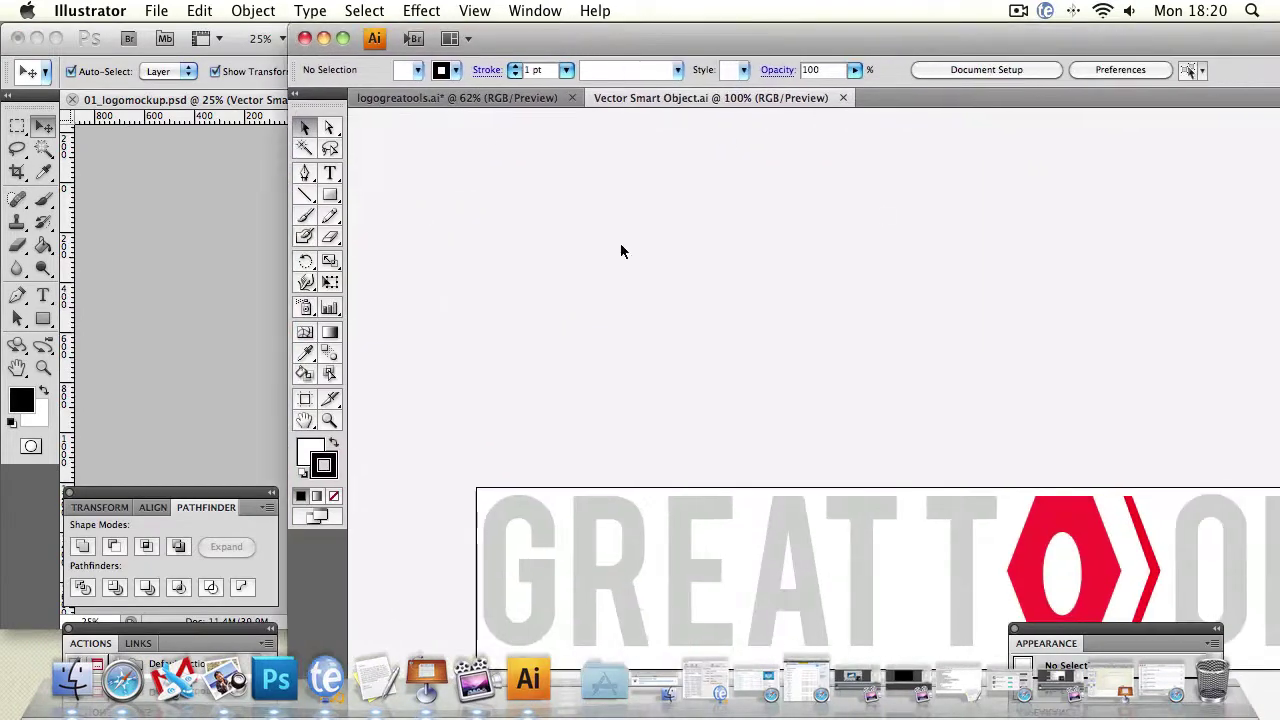
{"action": "key", "text": "space"}
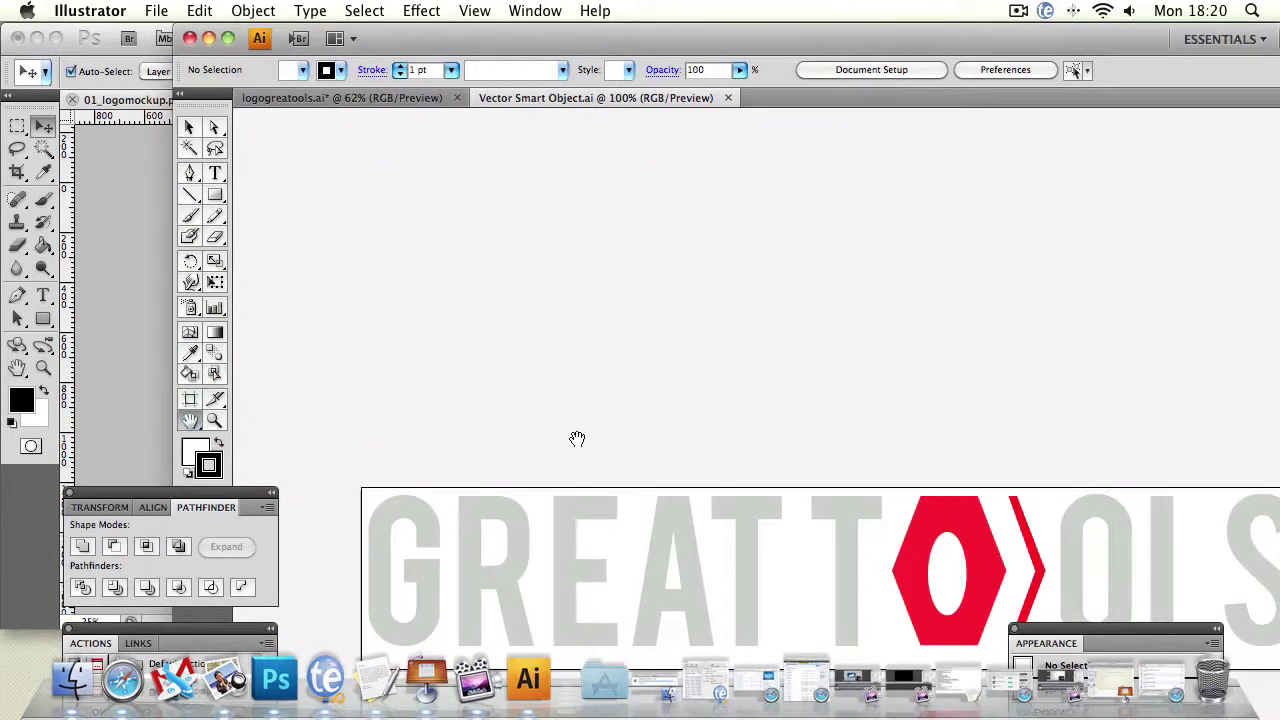
{"action": "left_click_drag", "start_coordinate": [577, 437], "coordinate": [476, 205]}
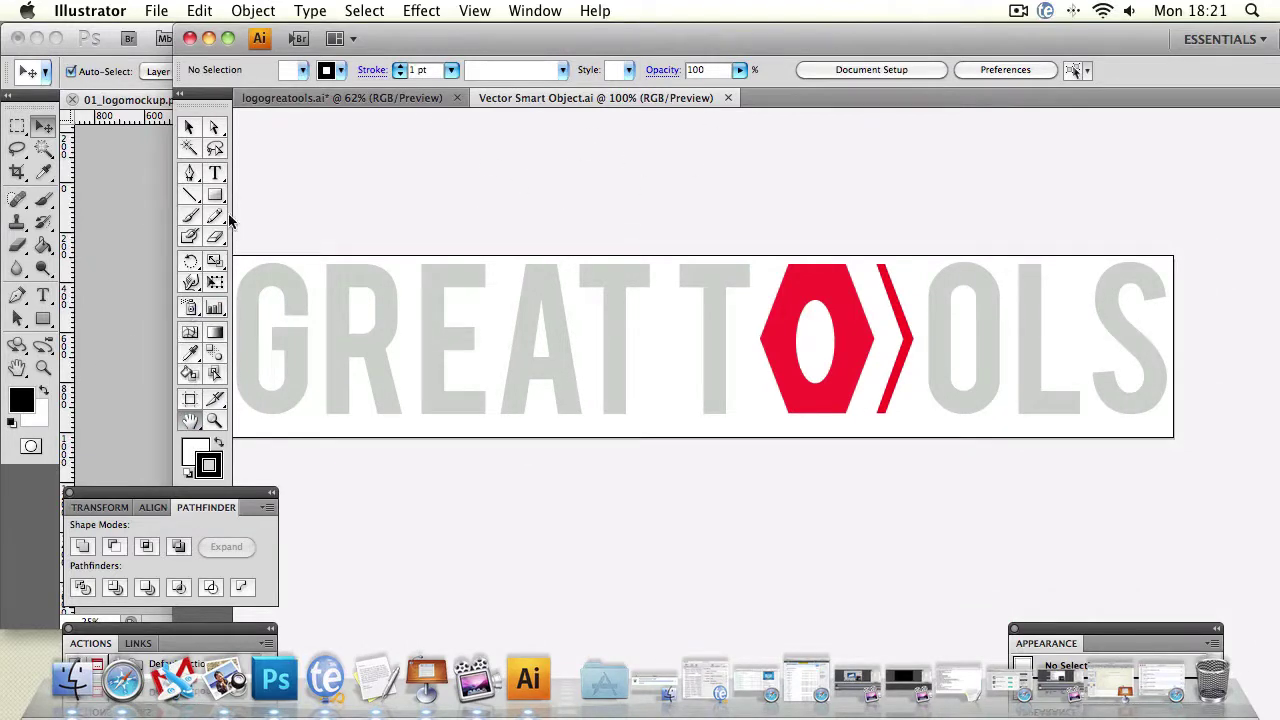
Step: Set the fill colour of the grey GREAT TOOLS lettering to white (FFFFFF)
{"action": "left_click", "coordinate": [215, 173]}
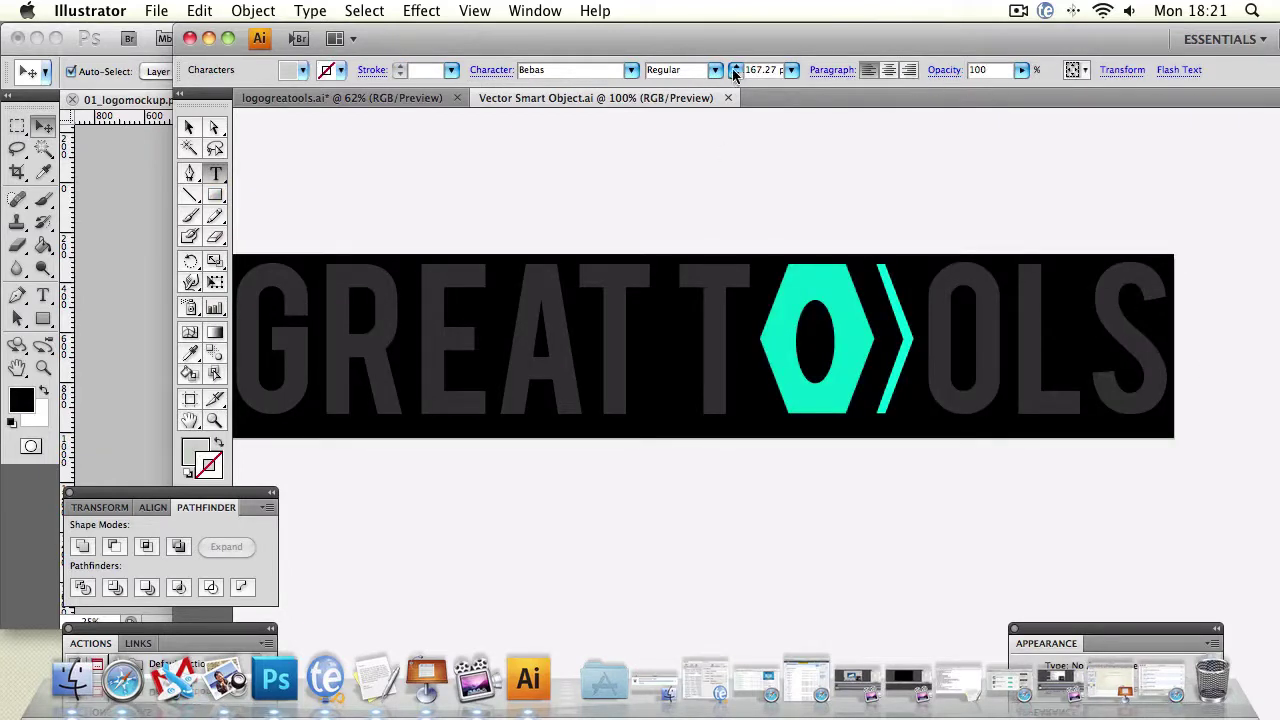
{"action": "double_click", "coordinate": [195, 452]}
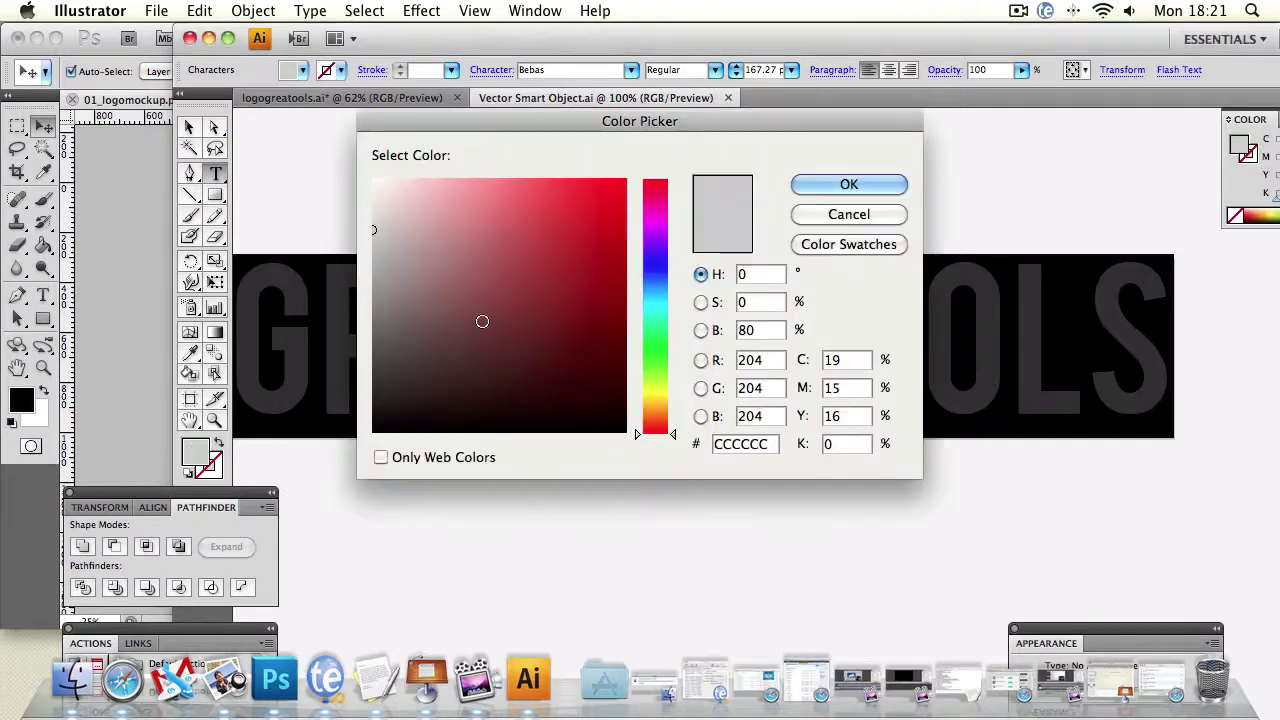
{"action": "left_click_drag", "start_coordinate": [469, 214], "coordinate": [340, 144]}
{"action": "left_click", "coordinate": [871, 180]}
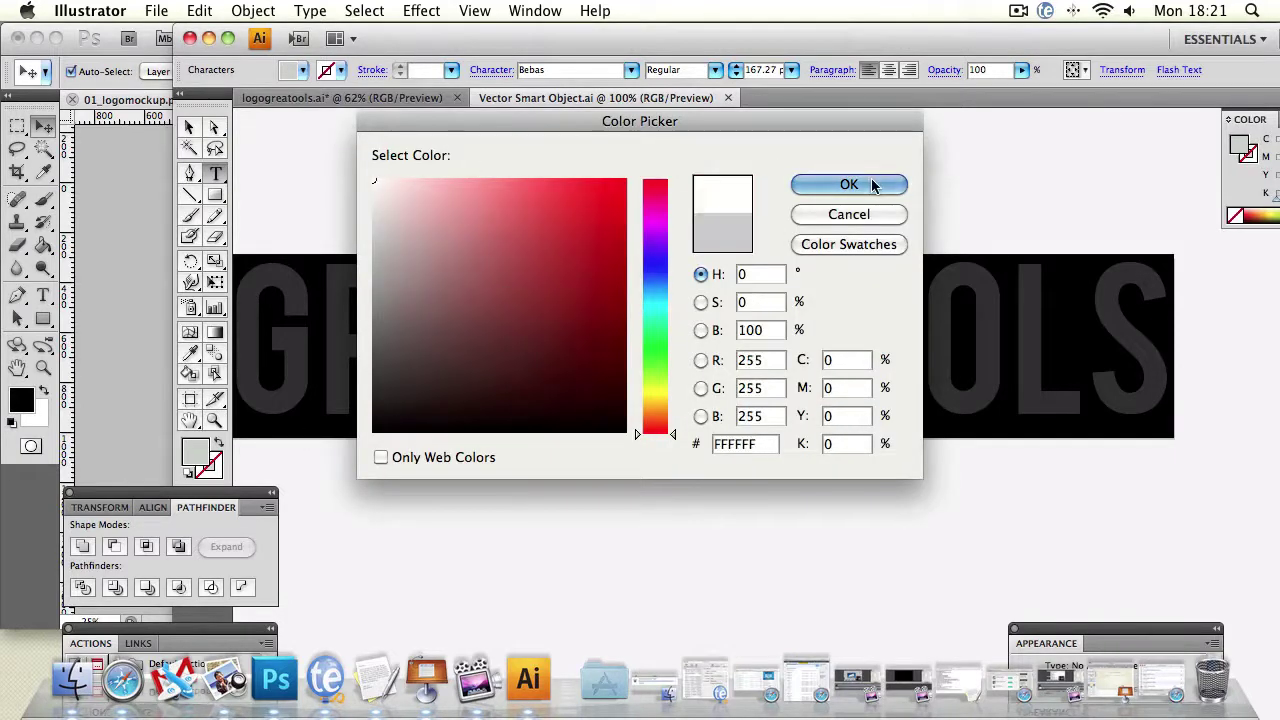
Step: Recolour the red hexagon and arrow group of the logo white and deselect it
{"action": "left_click", "coordinate": [189, 127]}
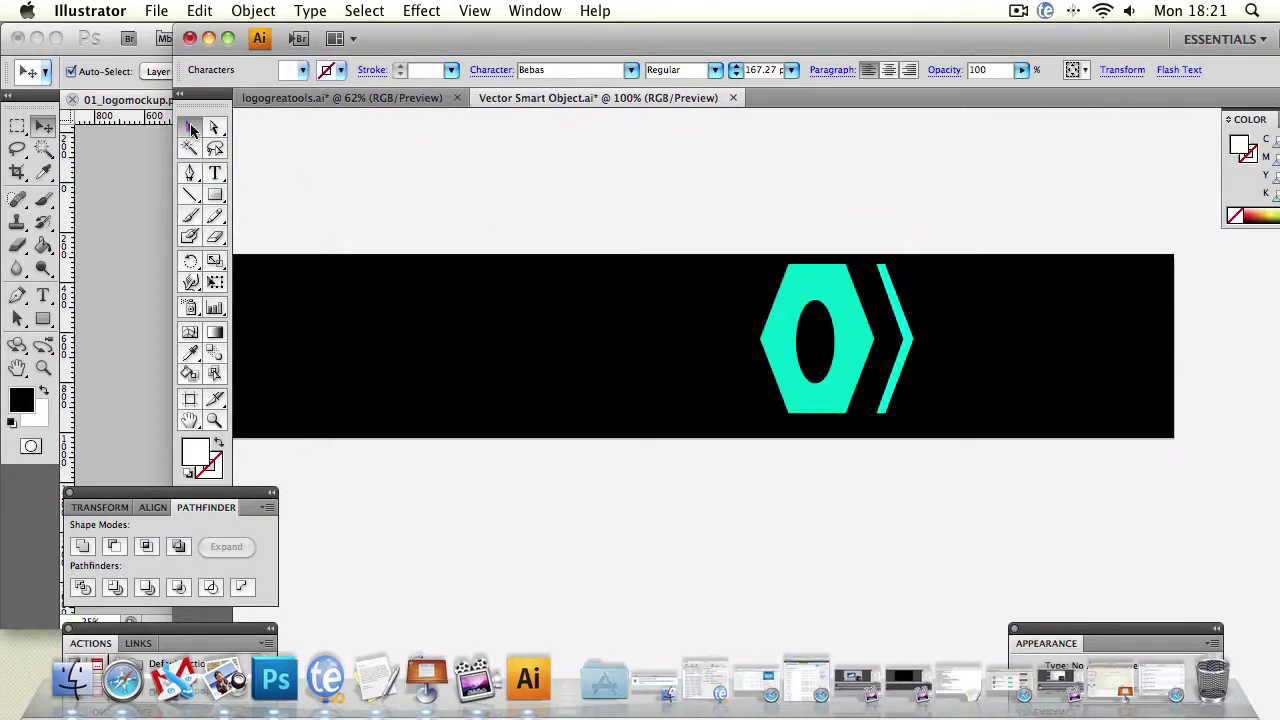
{"action": "left_click", "coordinate": [804, 279]}
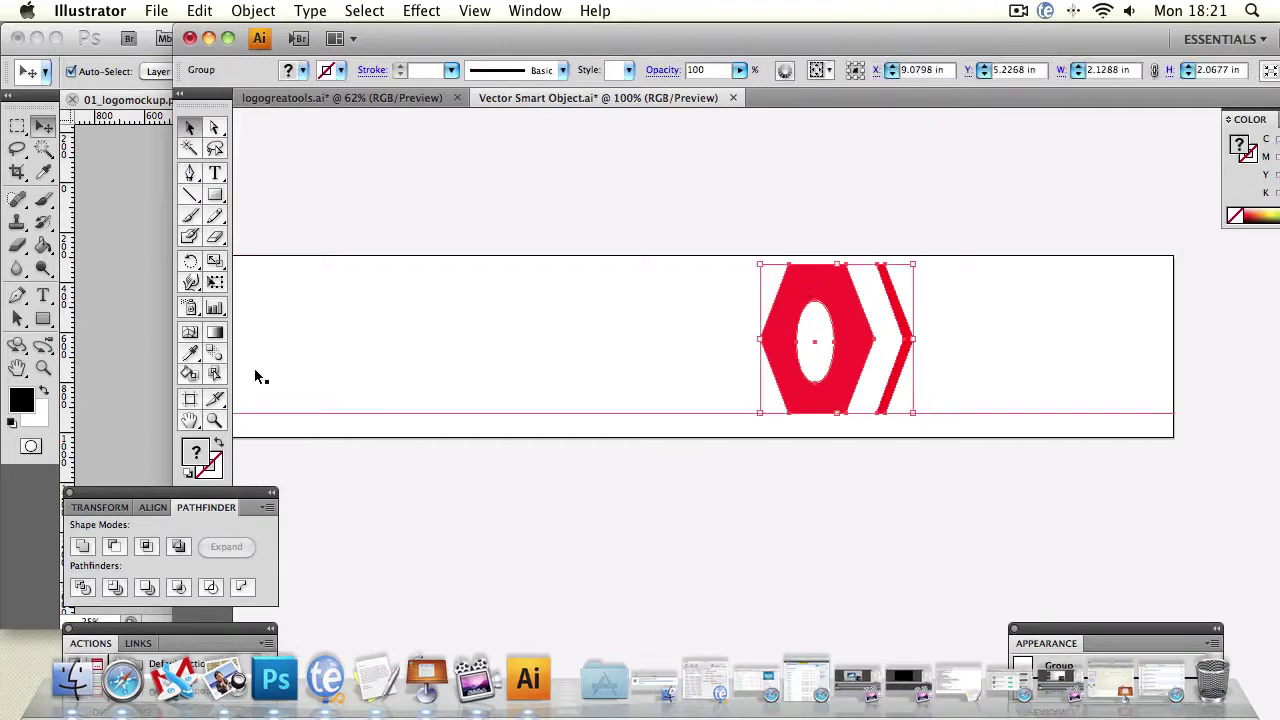
{"action": "double_click", "coordinate": [196, 453]}
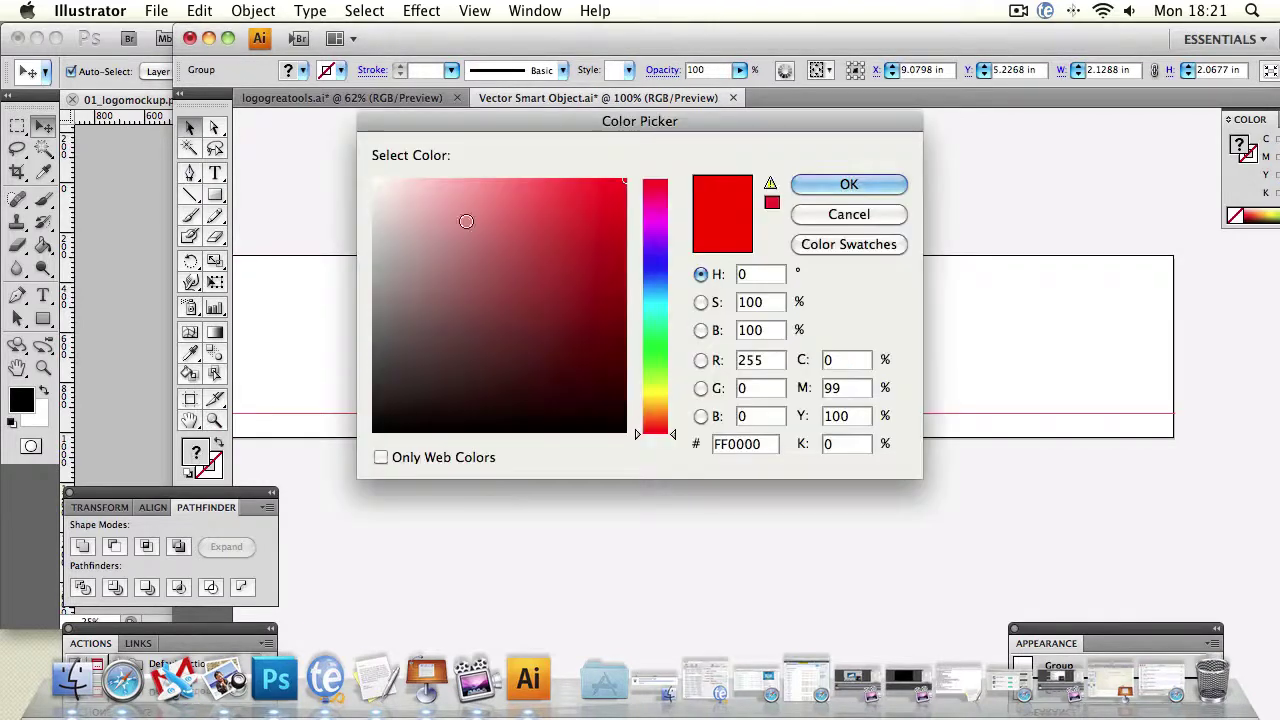
{"action": "left_click_drag", "start_coordinate": [467, 221], "coordinate": [346, 170]}
{"action": "left_click", "coordinate": [899, 178]}
{"action": "left_click", "coordinate": [860, 166]}
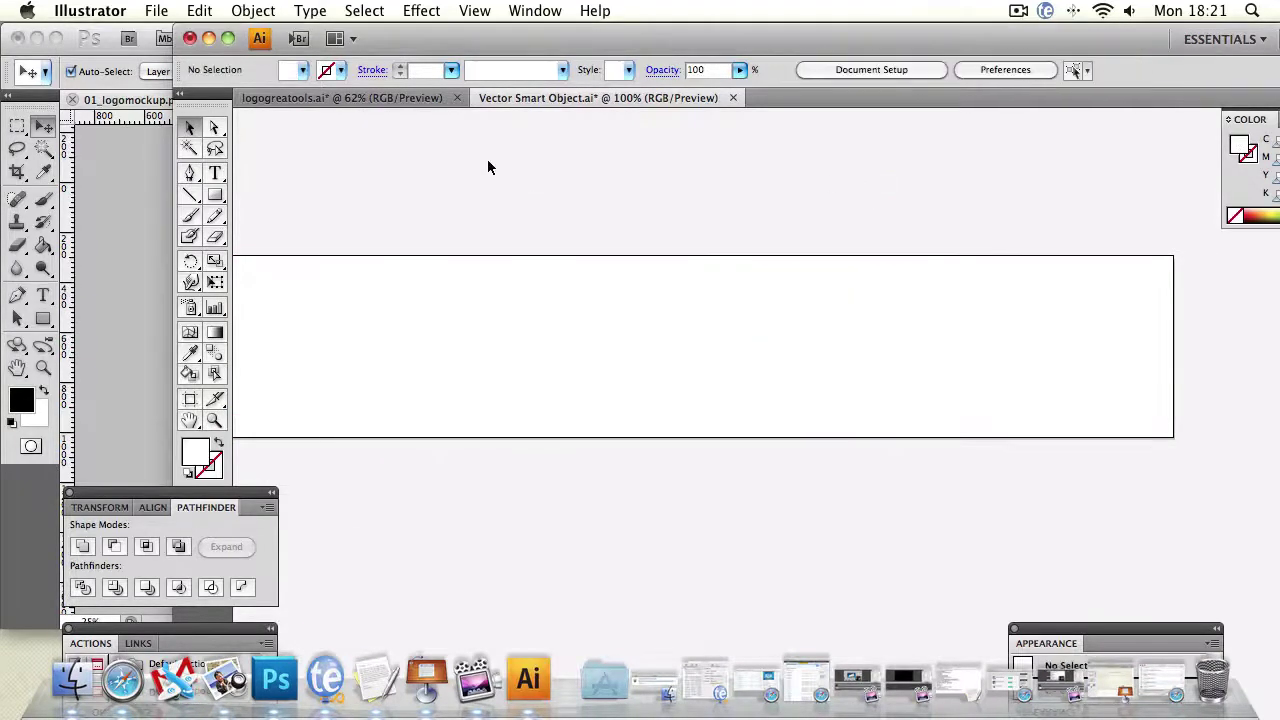
Step: Save the recoloured Vector Smart Object artwork and return to the mockup in Photoshop
{"action": "key", "text": "super+s"}
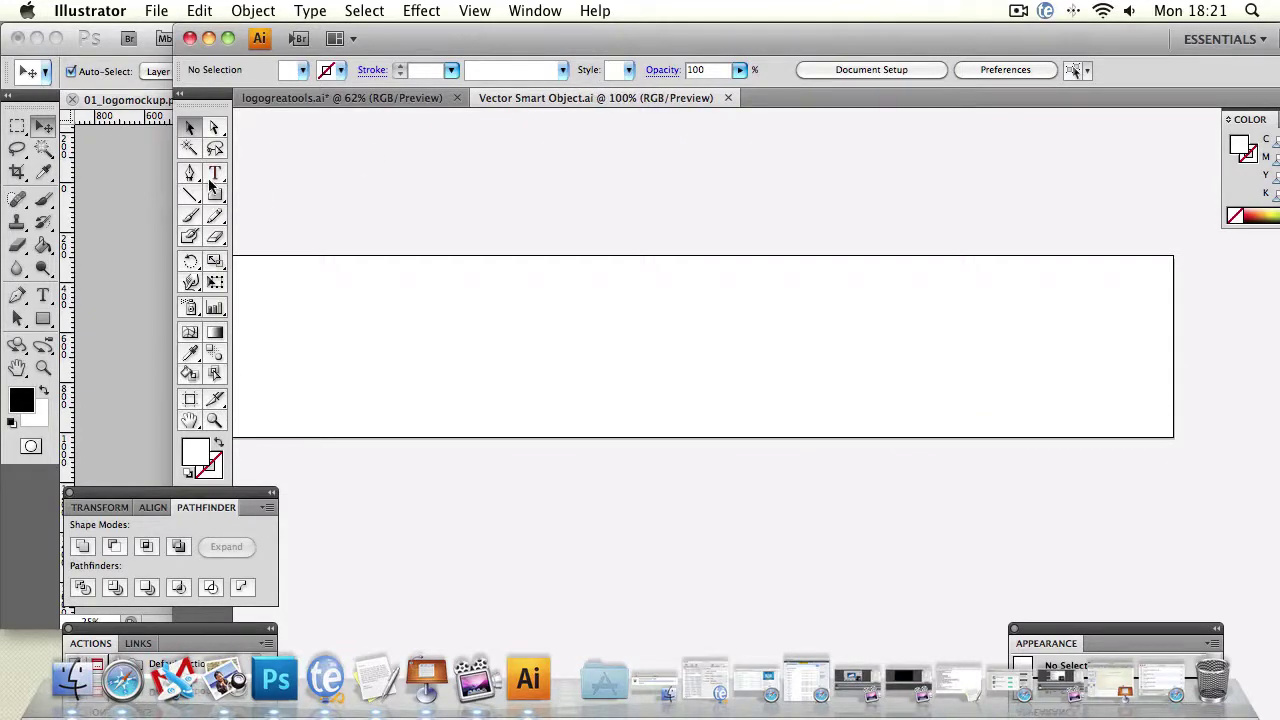
{"action": "left_click", "coordinate": [148, 190]}
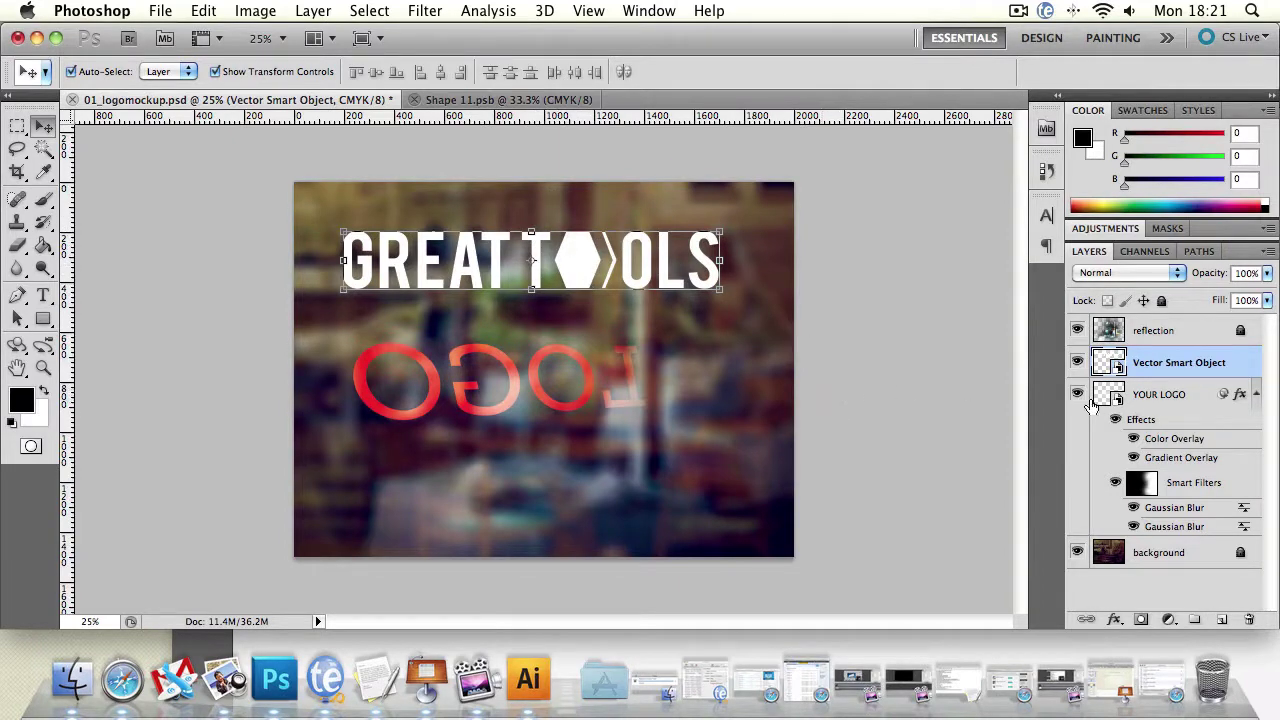
Step: Copy the Vector Smart Object layer from 01_logomockup.psd into Shape 11.psb
{"action": "mouse_move", "coordinate": [1157, 368]}
{"action": "left_mouse_down"}
{"action": "mouse_move", "coordinate": [1163, 386]}
{"action": "mouse_move", "coordinate": [1132, 370]}
{"action": "left_mouse_up"}
{"action": "left_click", "coordinate": [537, 100]}
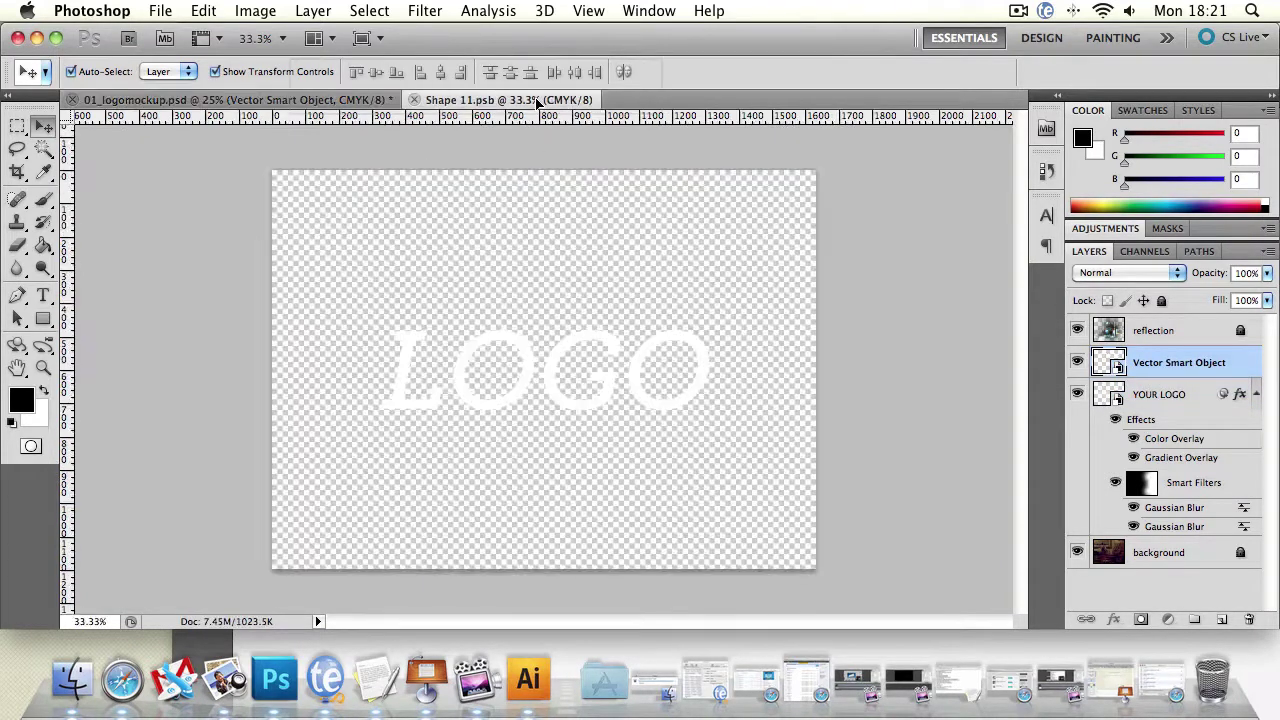
{"action": "left_click_drag", "start_coordinate": [537, 100], "coordinate": [588, 292]}
Step: Delete the LOGO text layer in Shape 11.psb and centre the GREAT TOOLS logo on the canvas
{"action": "left_click", "coordinate": [620, 379]}
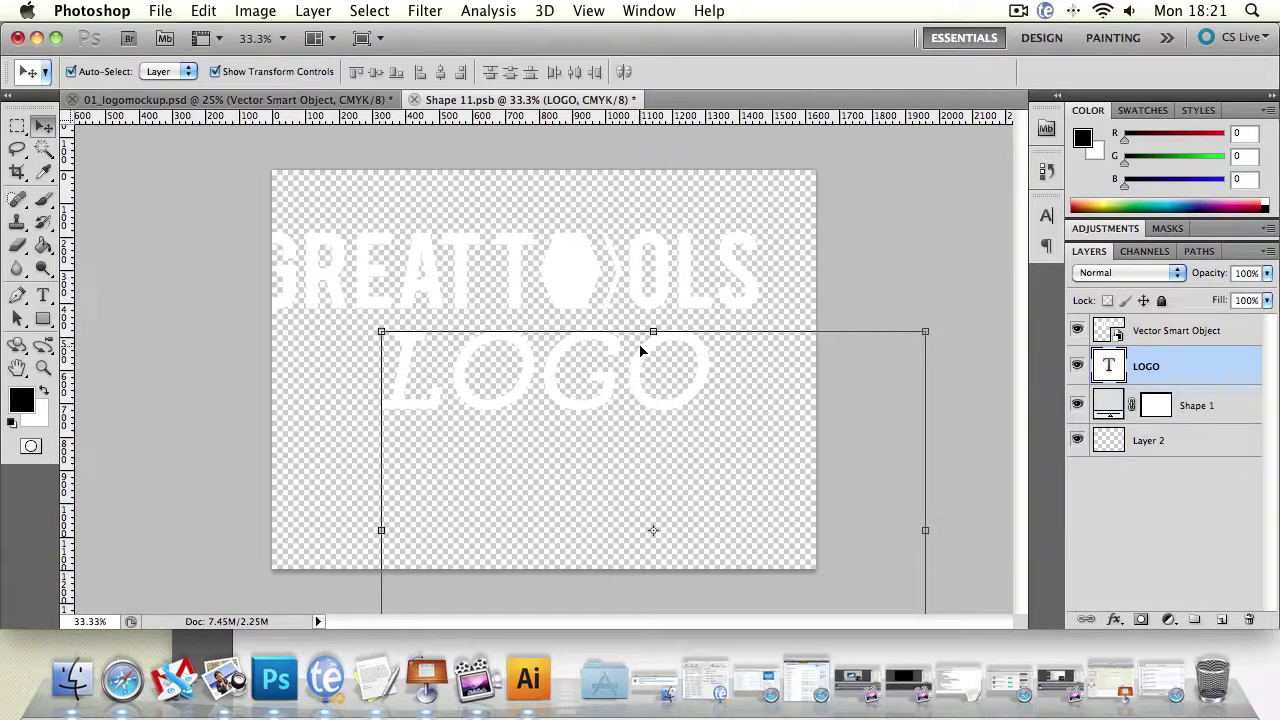
{"action": "left_click_drag", "start_coordinate": [1180, 378], "coordinate": [1249, 620]}
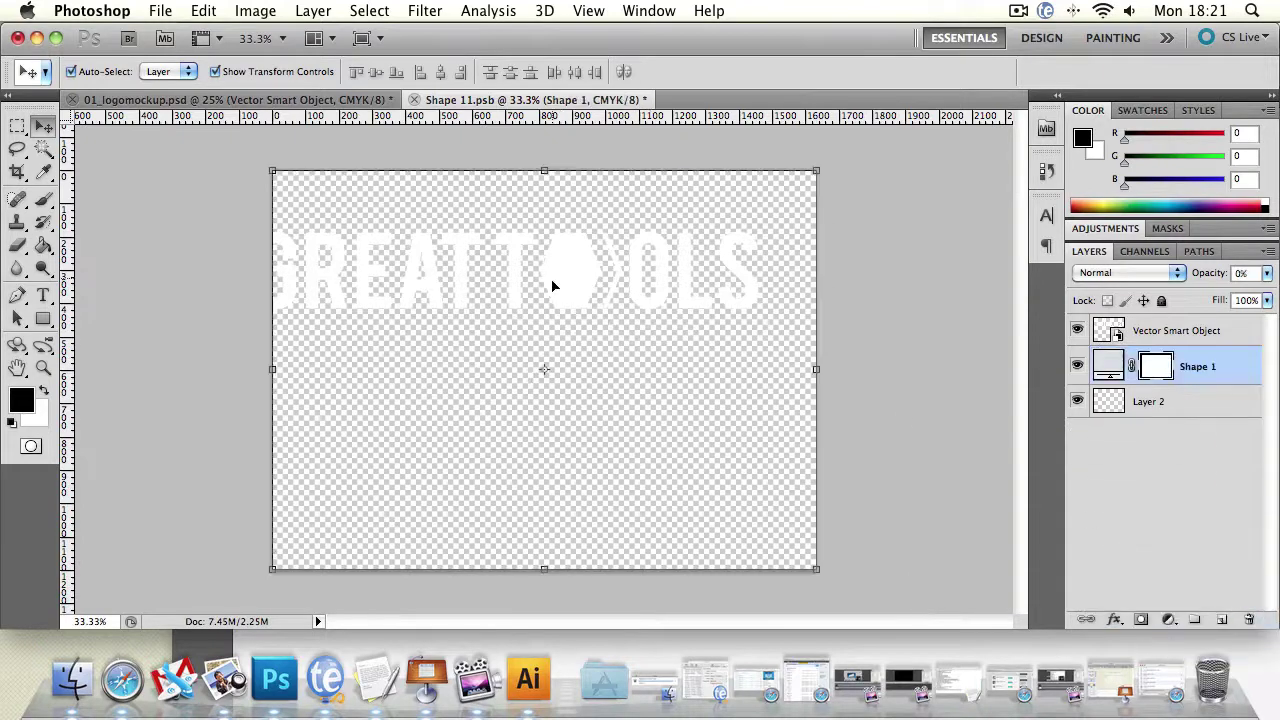
{"action": "left_click_drag", "start_coordinate": [592, 318], "coordinate": [614, 374]}
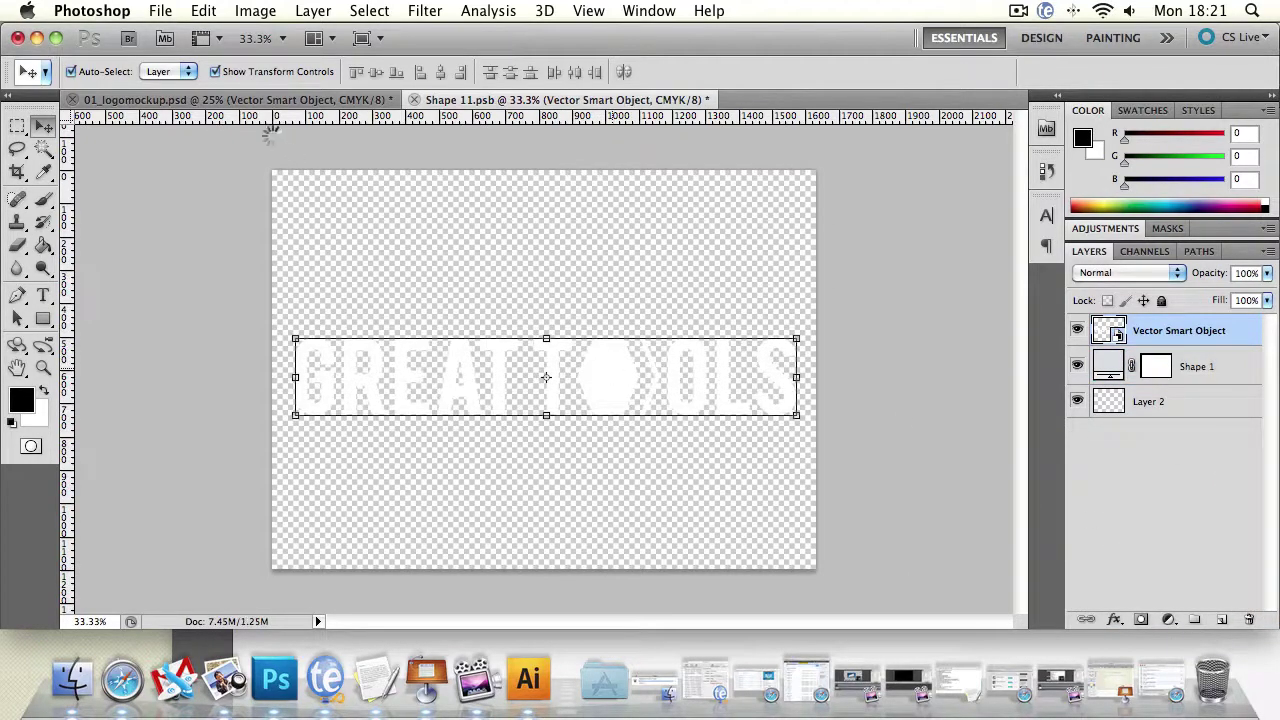
Step: Save Shape 11.psb and select the YOUR LOGO layer in 01_logomockup.psd
{"action": "left_click", "coordinate": [285, 100]}
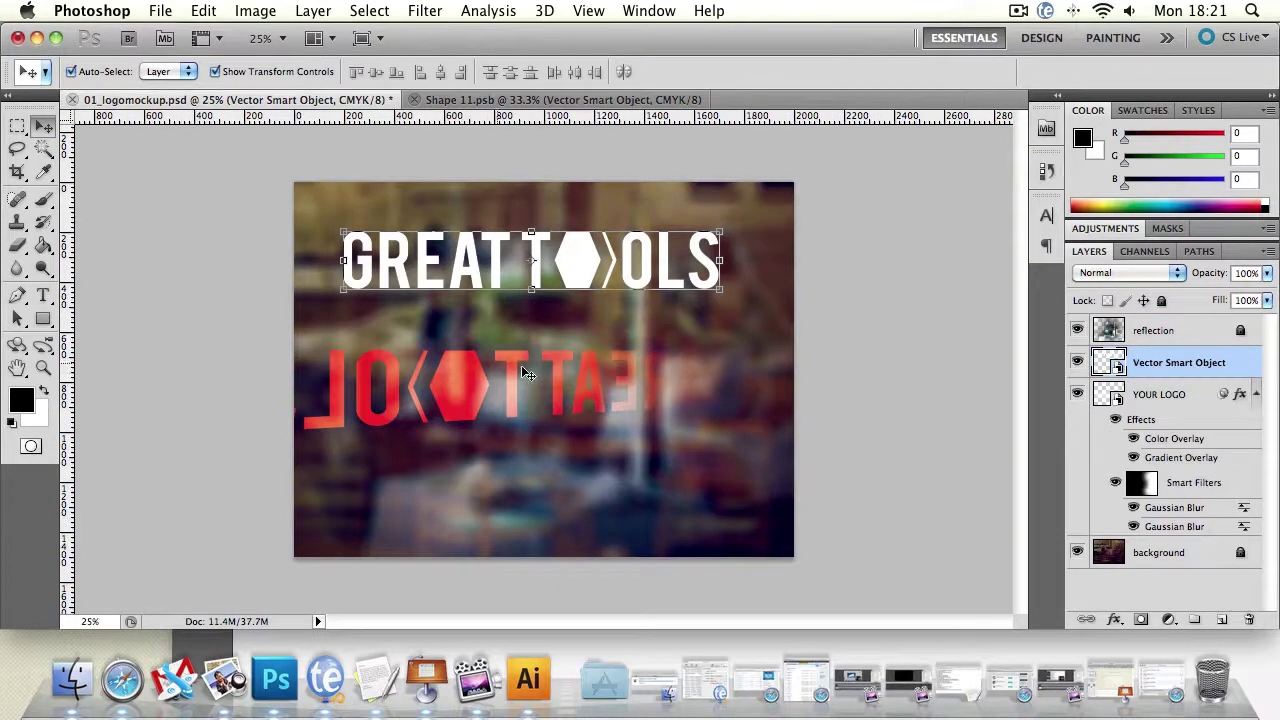
{"action": "left_click", "coordinate": [455, 370]}
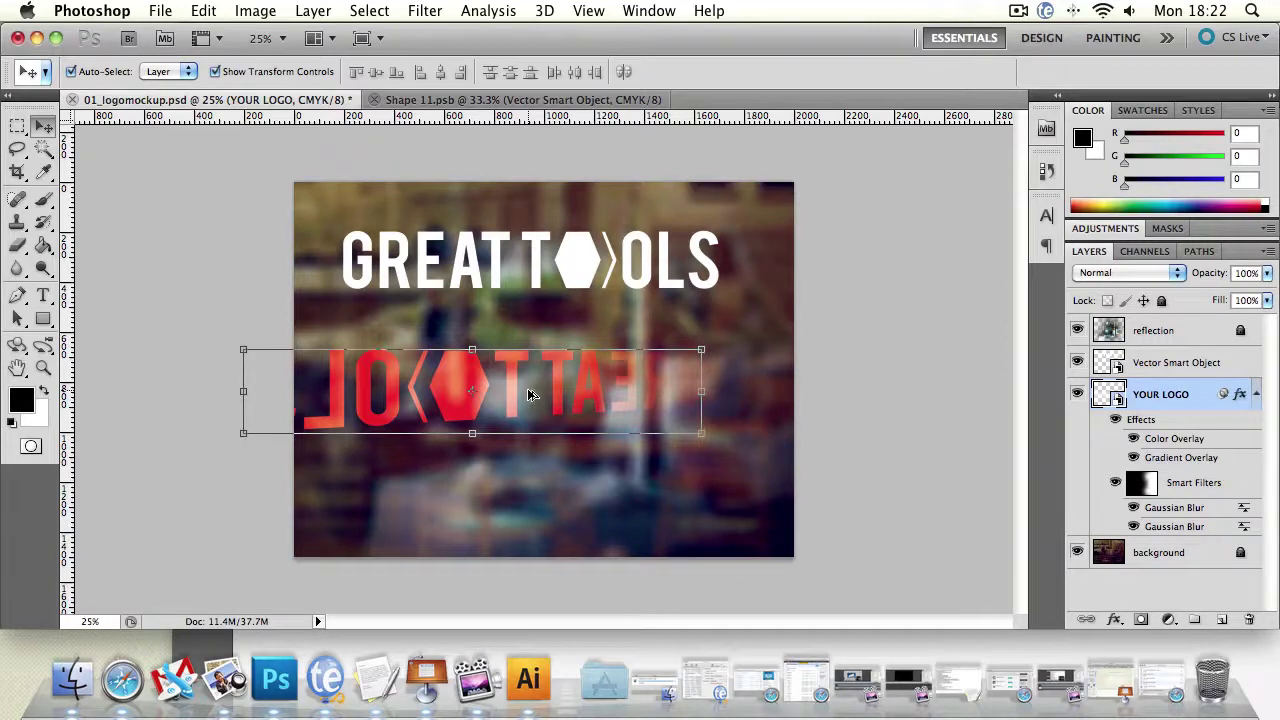
Step: Step back through the history of 01_logomockup.psd to the original YOUR LOGO sticker design
{"action": "key", "text": "super+alt+z"}
{"action": "key", "text": "super+alt+z"}
{"action": "key", "text": "super+alt+z"}
{"action": "key", "text": "super+alt+z"}
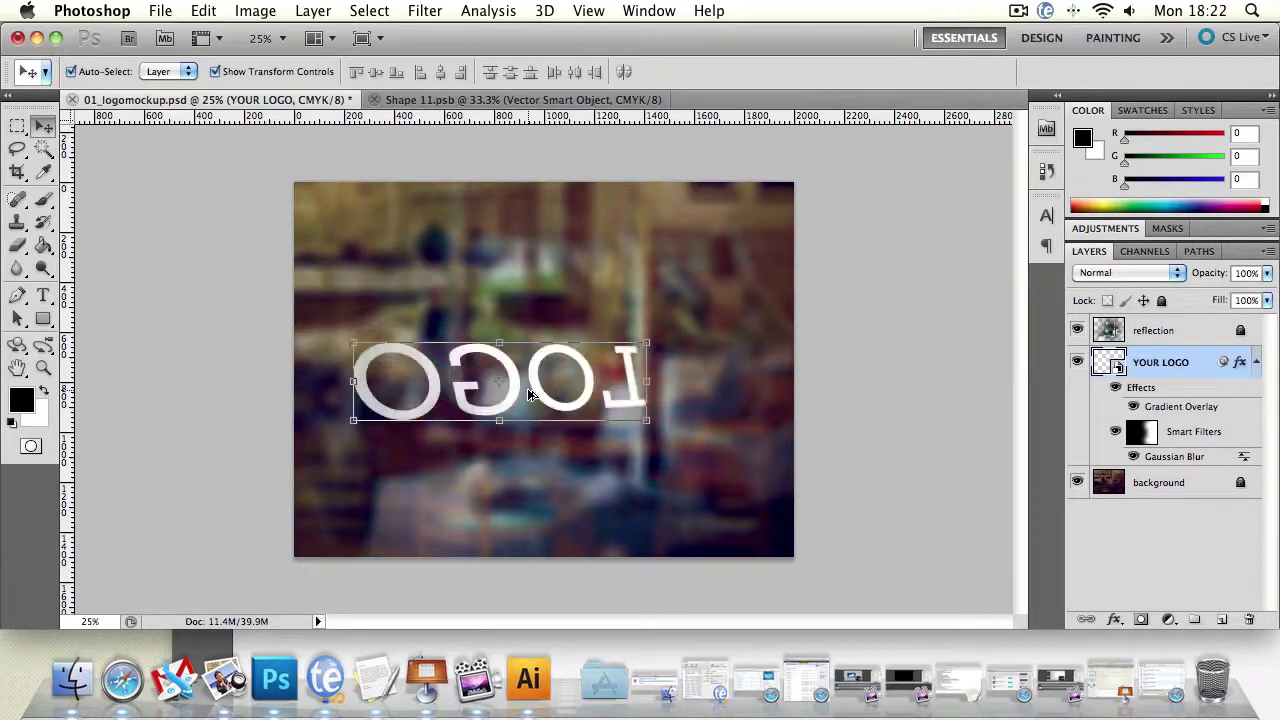
{"action": "key", "text": "super+alt+z"}
{"action": "key", "text": "super+alt+z"}
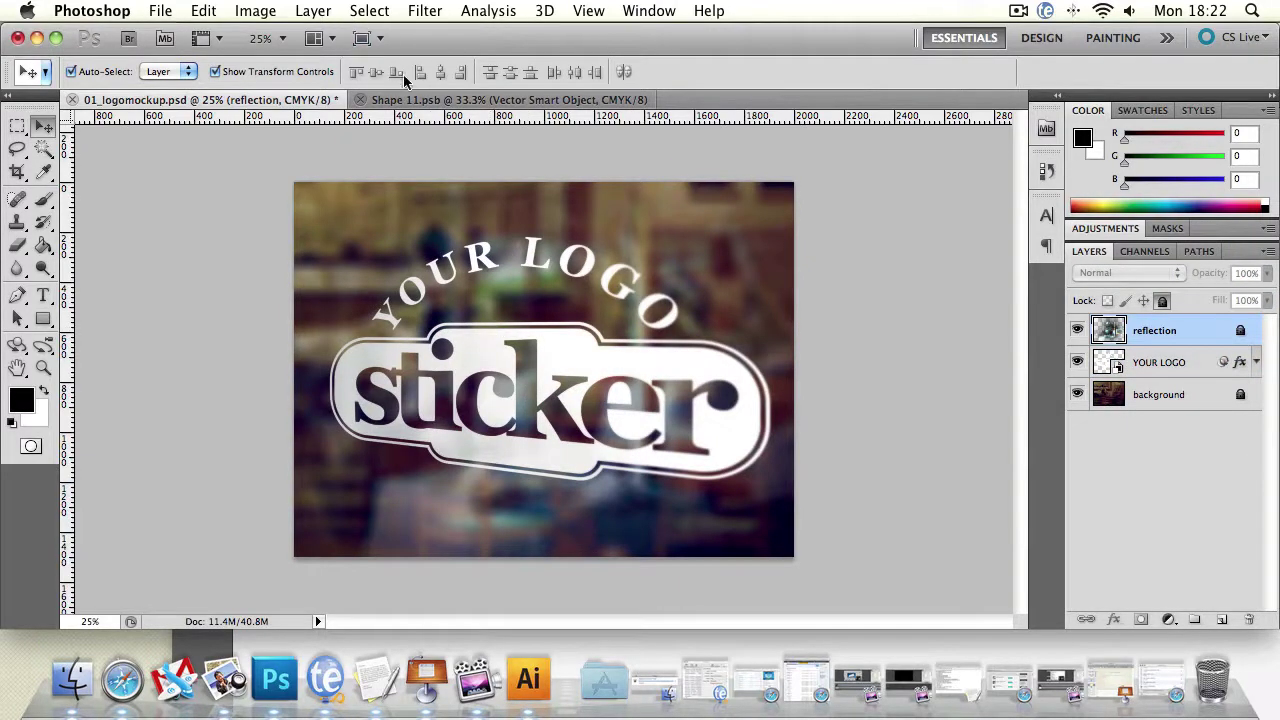
Step: Open the smart object contents of the restored YOUR LOGO layer
{"action": "left_click", "coordinate": [1175, 366]}
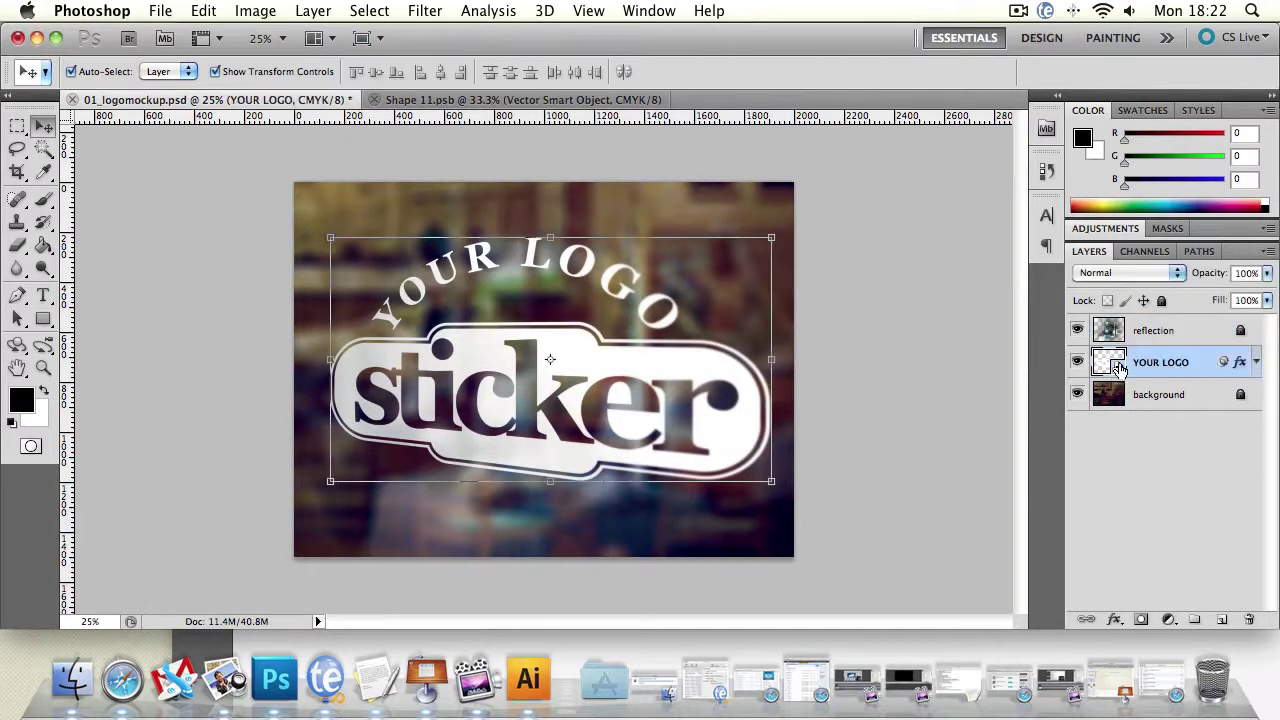
{"action": "double_click", "coordinate": [1119, 368]}
{"action": "left_click", "coordinate": [790, 374]}
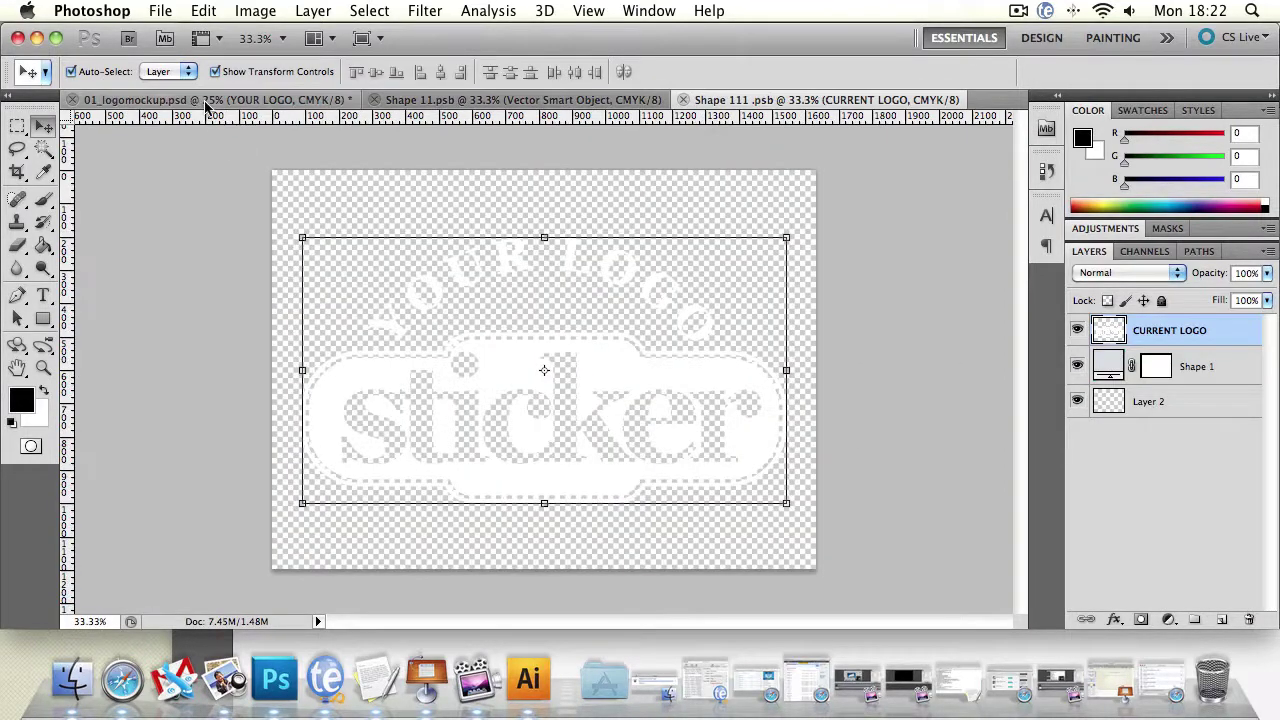
Step: Close Shape 111 .psb and deselect all layers in 01_logomockup.psd
{"action": "left_click", "coordinate": [684, 101]}
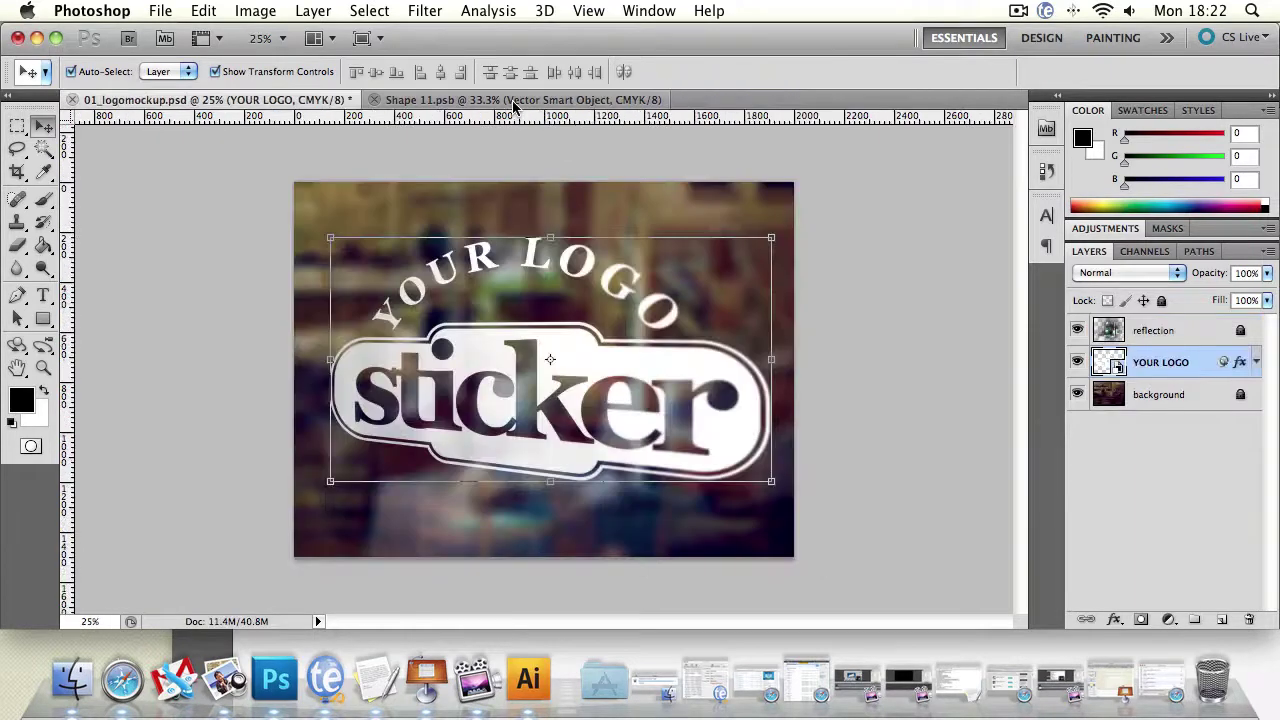
{"action": "left_click", "coordinate": [513, 104]}
{"action": "left_click", "coordinate": [358, 104]}
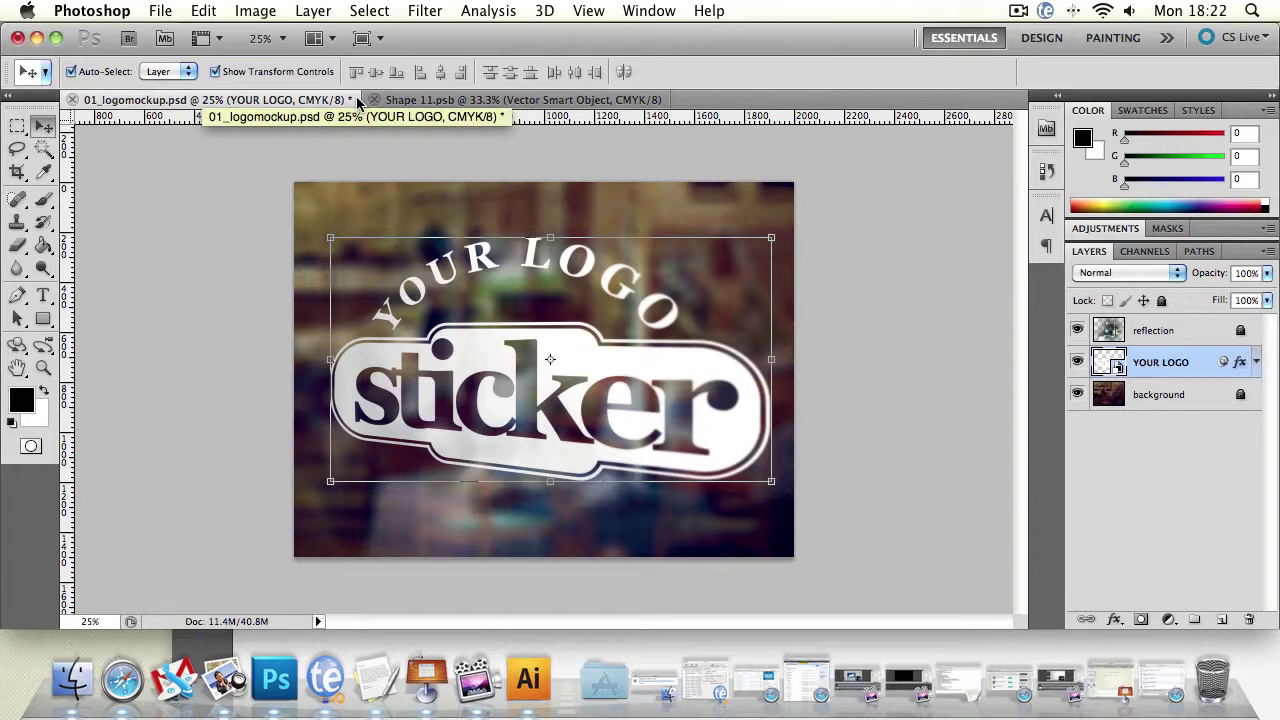
{"action": "left_click", "coordinate": [181, 197]}
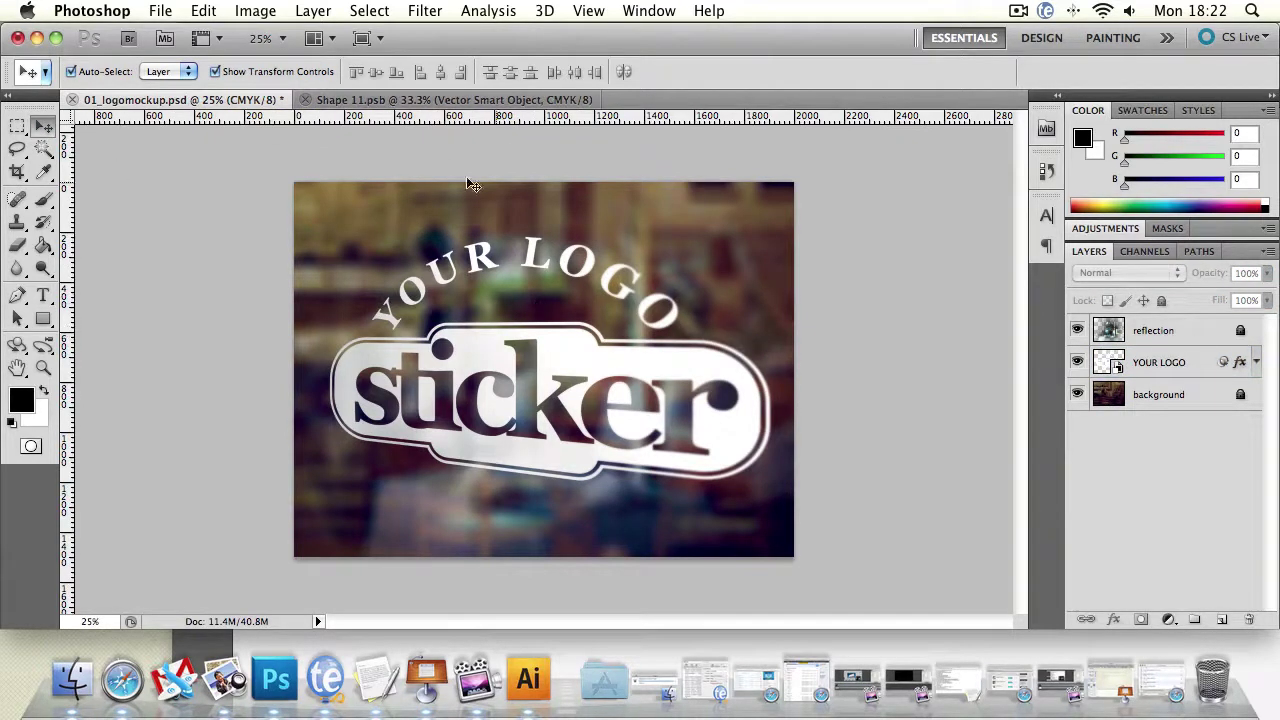
Step: Try to paint over the sticker mockup with the Brush tool while no layer is selected
{"action": "left_click", "coordinate": [43, 200]}
{"action": "left_click", "coordinate": [337, 237]}
{"action": "left_click", "coordinate": [788, 263]}
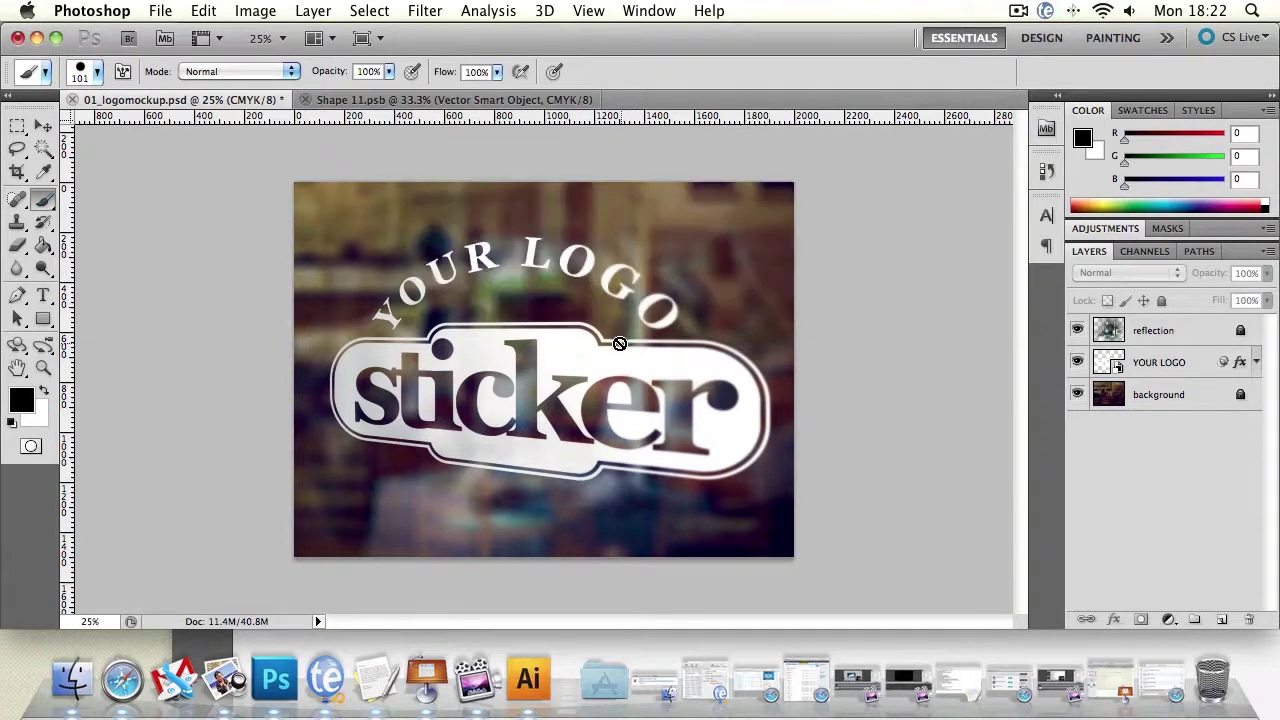
{"action": "left_click", "coordinate": [620, 343]}
{"action": "left_click", "coordinate": [806, 263]}
Step: Rasterize the YOUR LOGO smart object and paint black brush strokes across the sticker design
{"action": "left_click", "coordinate": [1140, 362]}
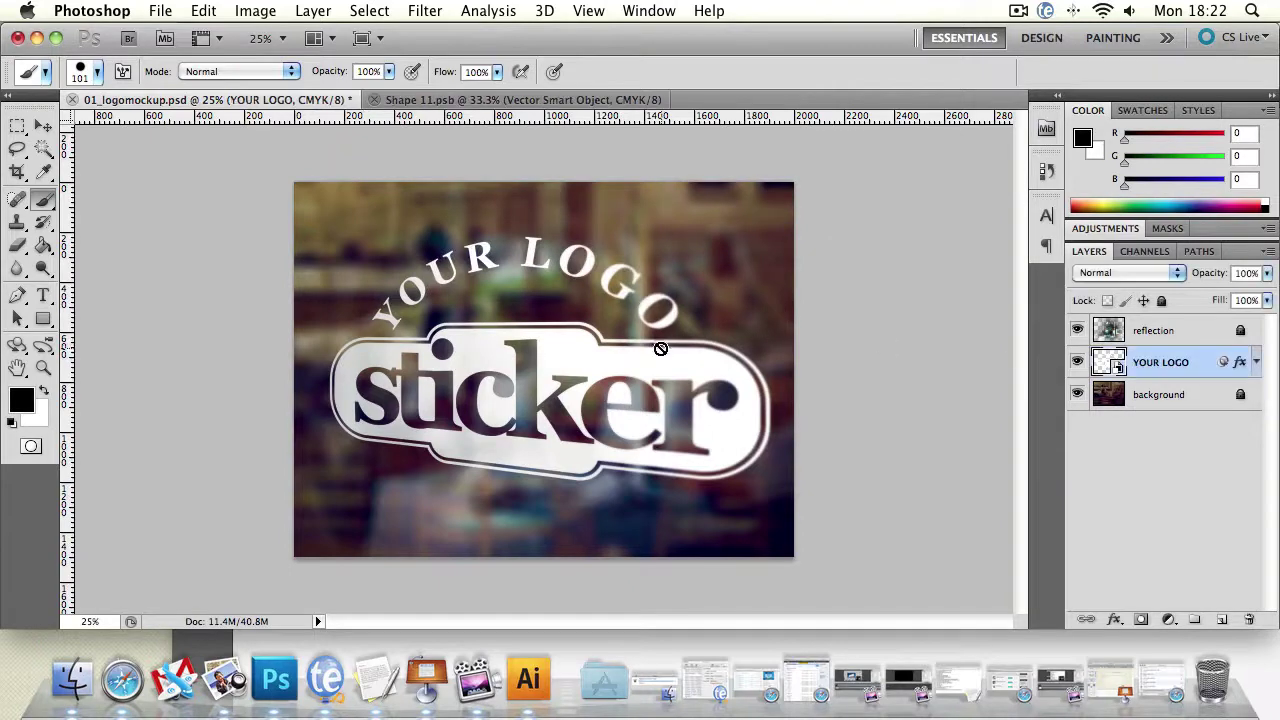
{"action": "left_click", "coordinate": [660, 348]}
{"action": "left_click", "coordinate": [788, 285]}
{"action": "mouse_move", "coordinate": [655, 346]}
{"action": "left_mouse_down"}
{"action": "mouse_move", "coordinate": [418, 322]}
{"action": "mouse_move", "coordinate": [342, 334]}
{"action": "mouse_move", "coordinate": [630, 361]}
{"action": "mouse_move", "coordinate": [690, 384]}
{"action": "mouse_move", "coordinate": [362, 369]}
{"action": "mouse_move", "coordinate": [676, 396]}
{"action": "mouse_move", "coordinate": [395, 384]}
{"action": "mouse_move", "coordinate": [465, 364]}
{"action": "mouse_move", "coordinate": [412, 337]}
{"action": "mouse_move", "coordinate": [597, 399]}
{"action": "mouse_move", "coordinate": [677, 404]}
{"action": "mouse_move", "coordinate": [555, 393]}
{"action": "mouse_move", "coordinate": [536, 428]}
{"action": "mouse_move", "coordinate": [498, 449]}
{"action": "mouse_move", "coordinate": [656, 404]}
{"action": "mouse_move", "coordinate": [760, 426]}
{"action": "mouse_move", "coordinate": [721, 424]}
{"action": "mouse_move", "coordinate": [707, 284]}
{"action": "mouse_move", "coordinate": [532, 202]}
{"action": "mouse_move", "coordinate": [505, 450]}
{"action": "mouse_move", "coordinate": [527, 258]}
{"action": "left_mouse_up"}
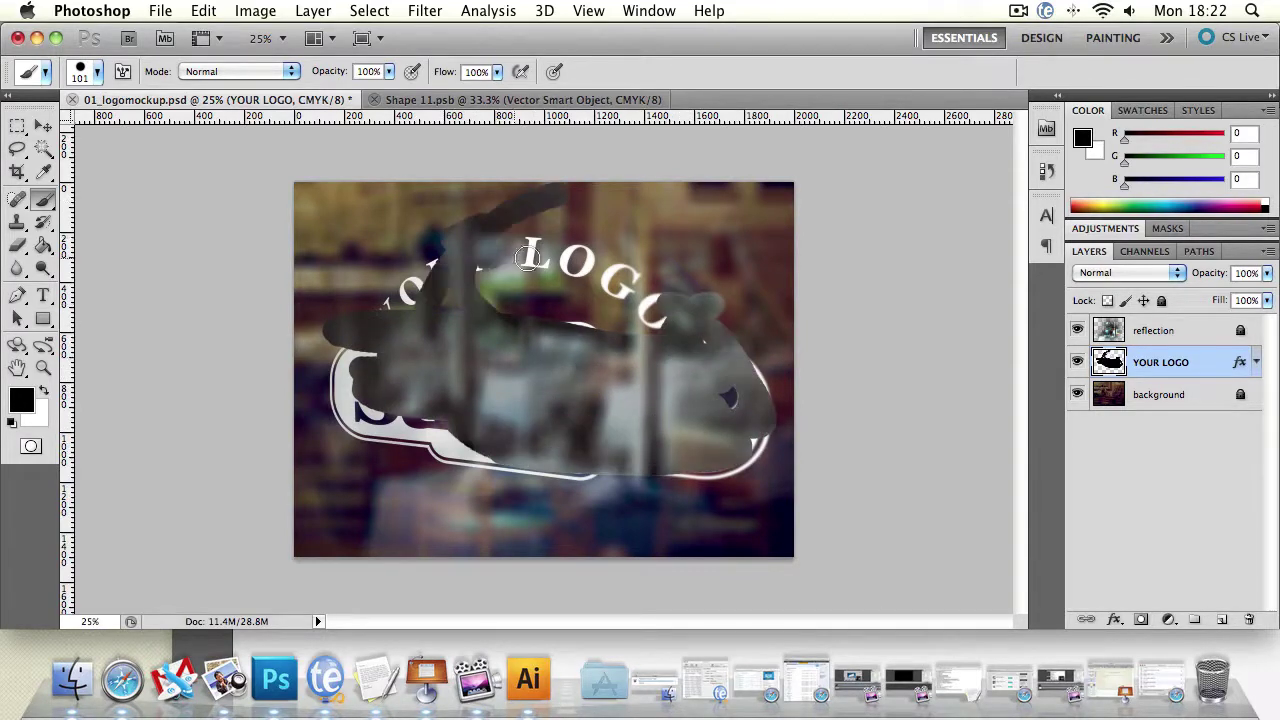
Step: Step back through the history of 01_logomockup.psd to undo the brush strokes and the rasterizing of YOUR LOGO
{"action": "key", "text": "super+alt+z"}
{"action": "key", "text": "super+alt+z"}
{"action": "key", "text": "super+alt+z"}
{"action": "key", "text": "super+alt+z"}
{"action": "key", "text": "super+alt+z"}
{"action": "key", "text": "super+alt+z"}
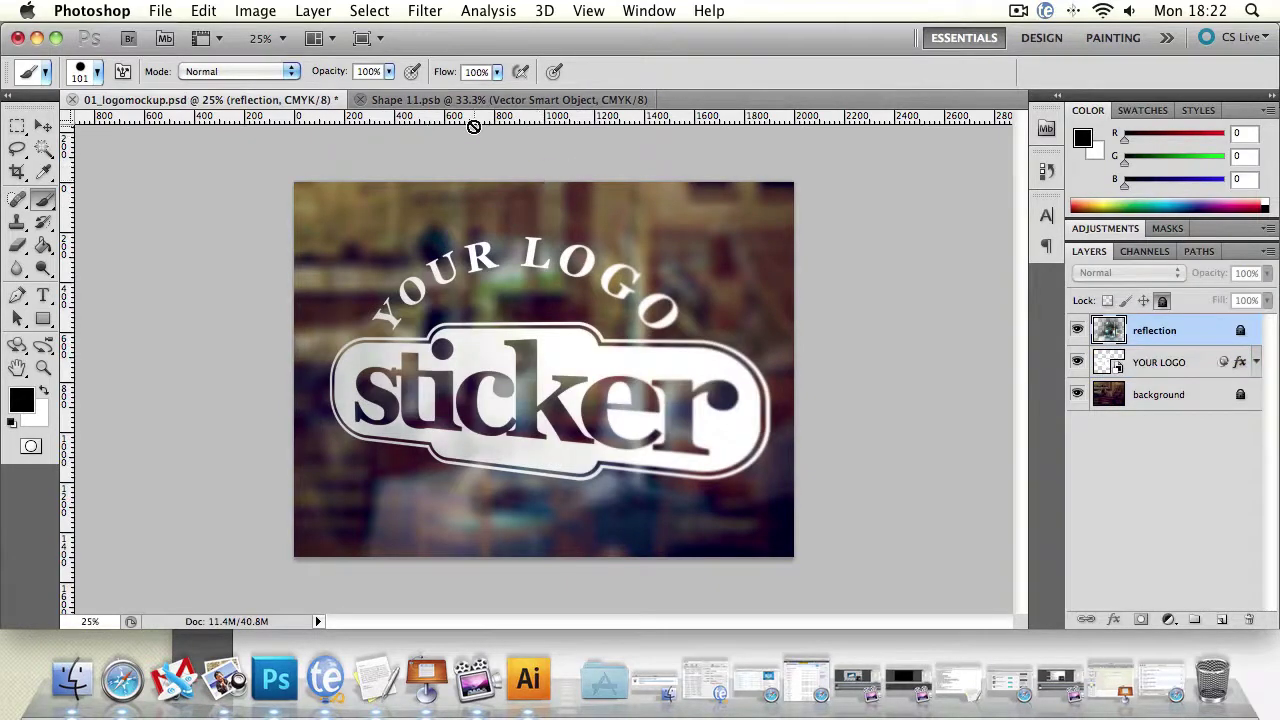
Step: Open the old couple photo named restore from the photoshop folder as a smart object
{"action": "left_click", "coordinate": [161, 12]}
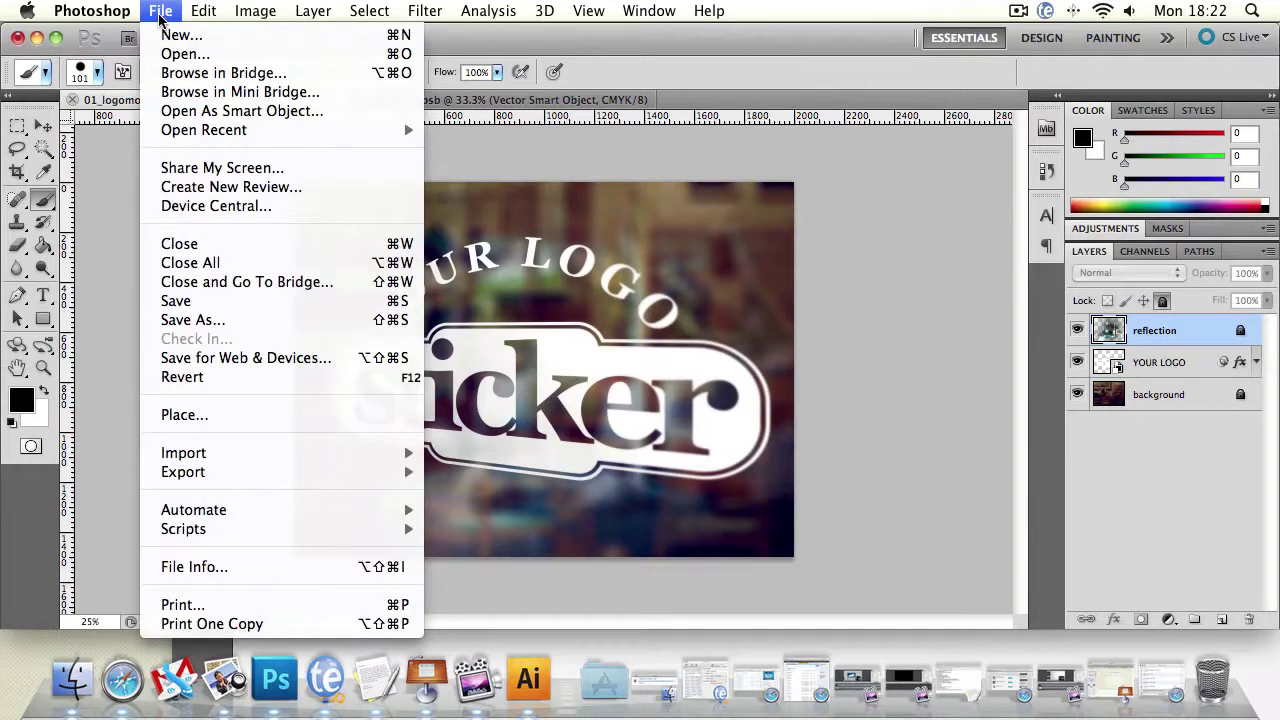
{"action": "left_click", "coordinate": [215, 111]}
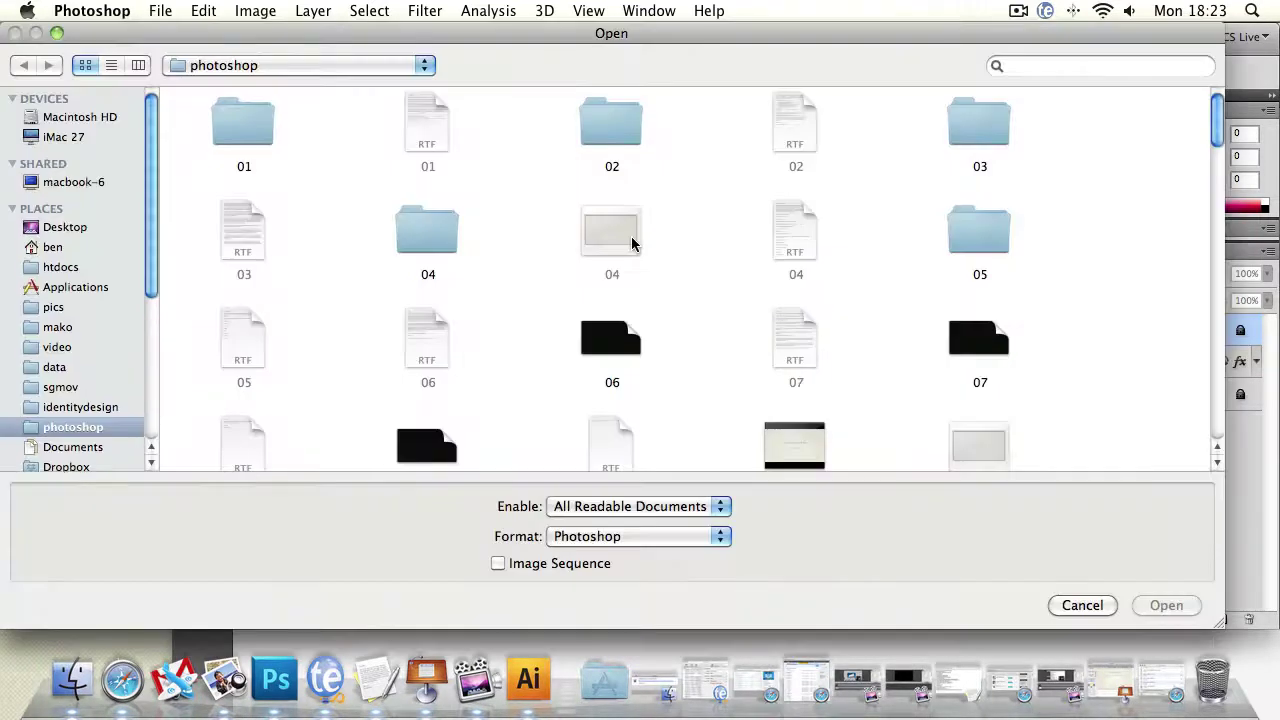
{"action": "left_click_drag", "start_coordinate": [1215, 125], "coordinate": [1207, 394]}
{"action": "double_click", "coordinate": [440, 240]}
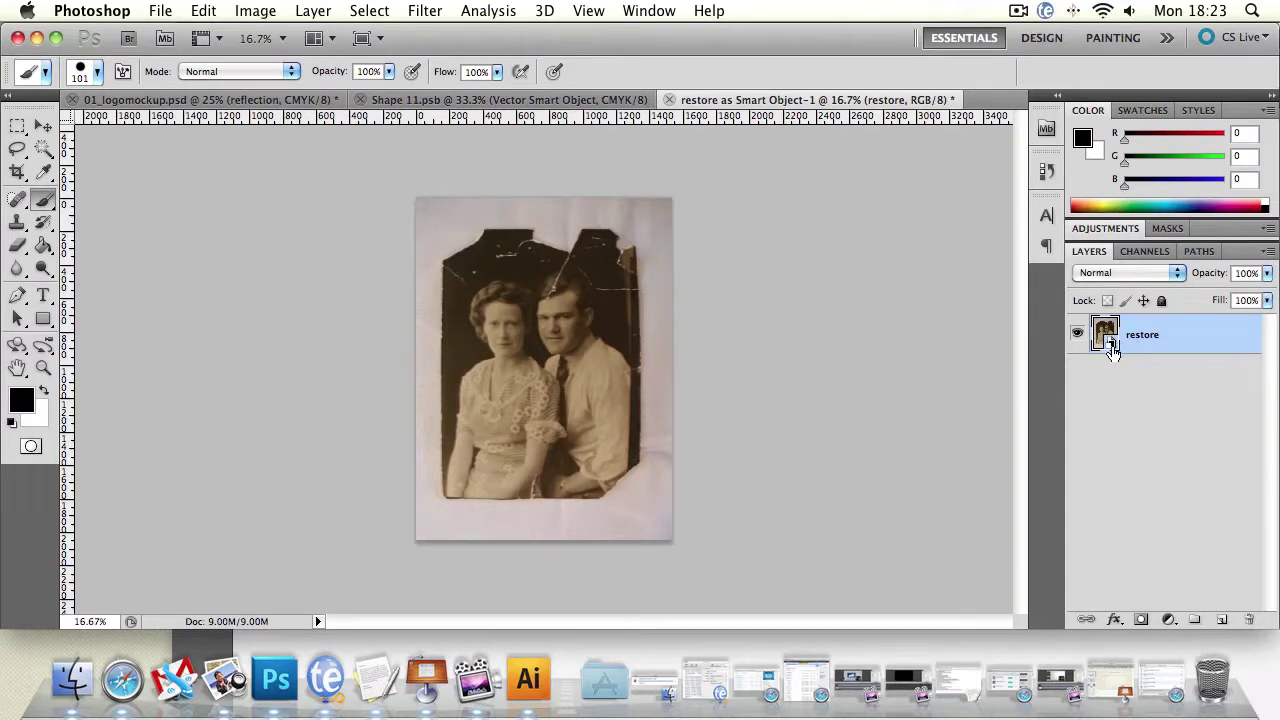
Step: Tile all open documents vertically and copy the restore smart object layer into Shape 11.psb
{"action": "left_click", "coordinate": [330, 39]}
{"action": "left_click", "coordinate": [359, 69]}
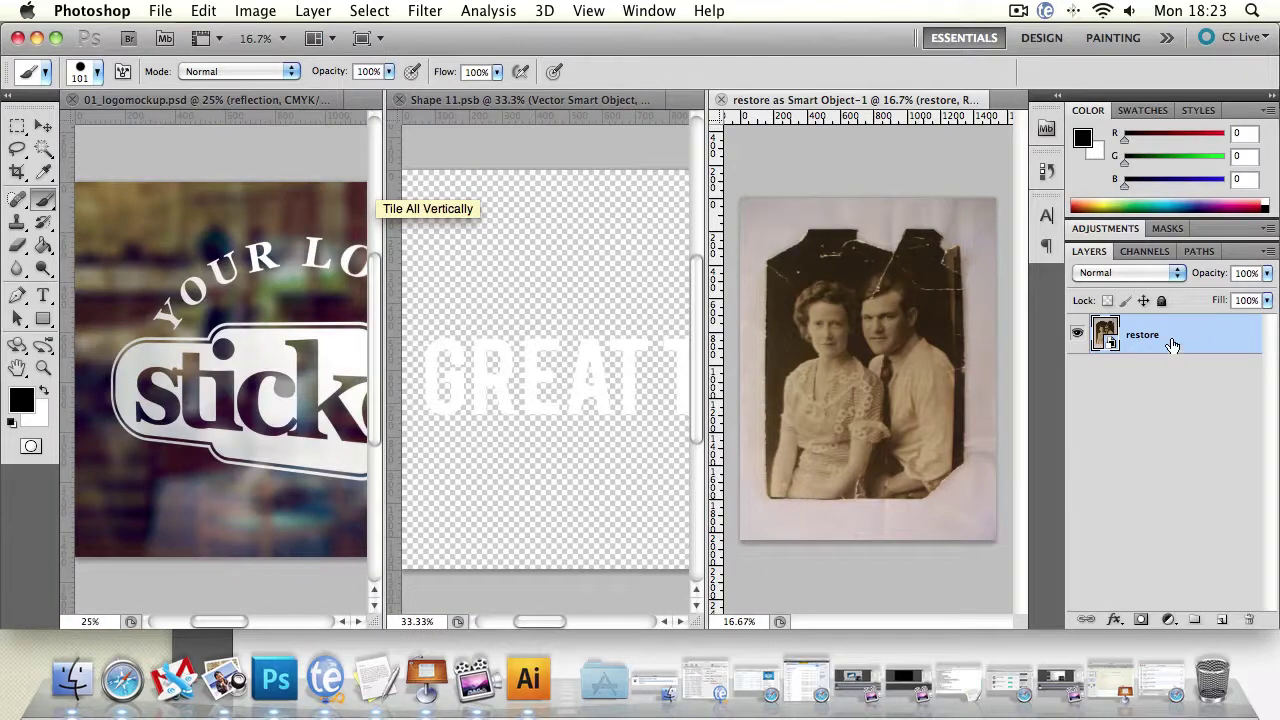
{"action": "left_click_drag", "start_coordinate": [1170, 345], "coordinate": [526, 327]}
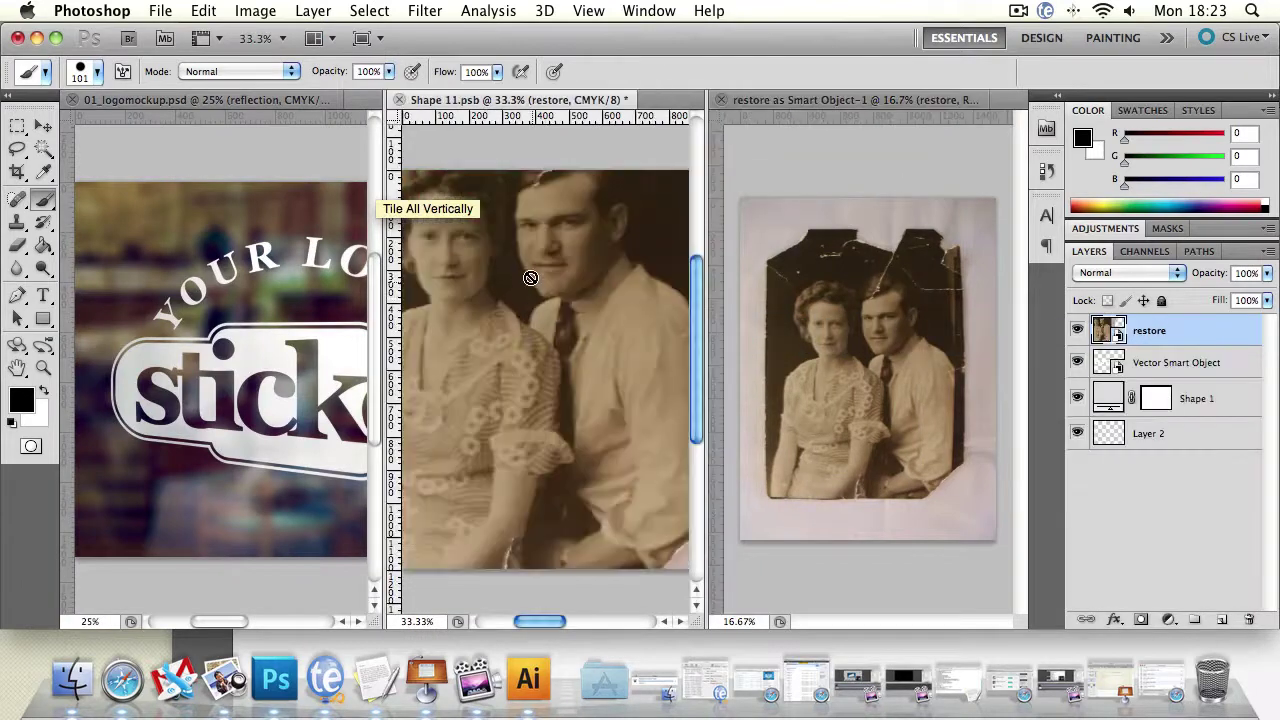
Step: Try to paint on the restore smart object in Shape 11.psb with the Brush tool
{"action": "left_click", "coordinate": [636, 283]}
{"action": "left_click", "coordinate": [690, 285]}
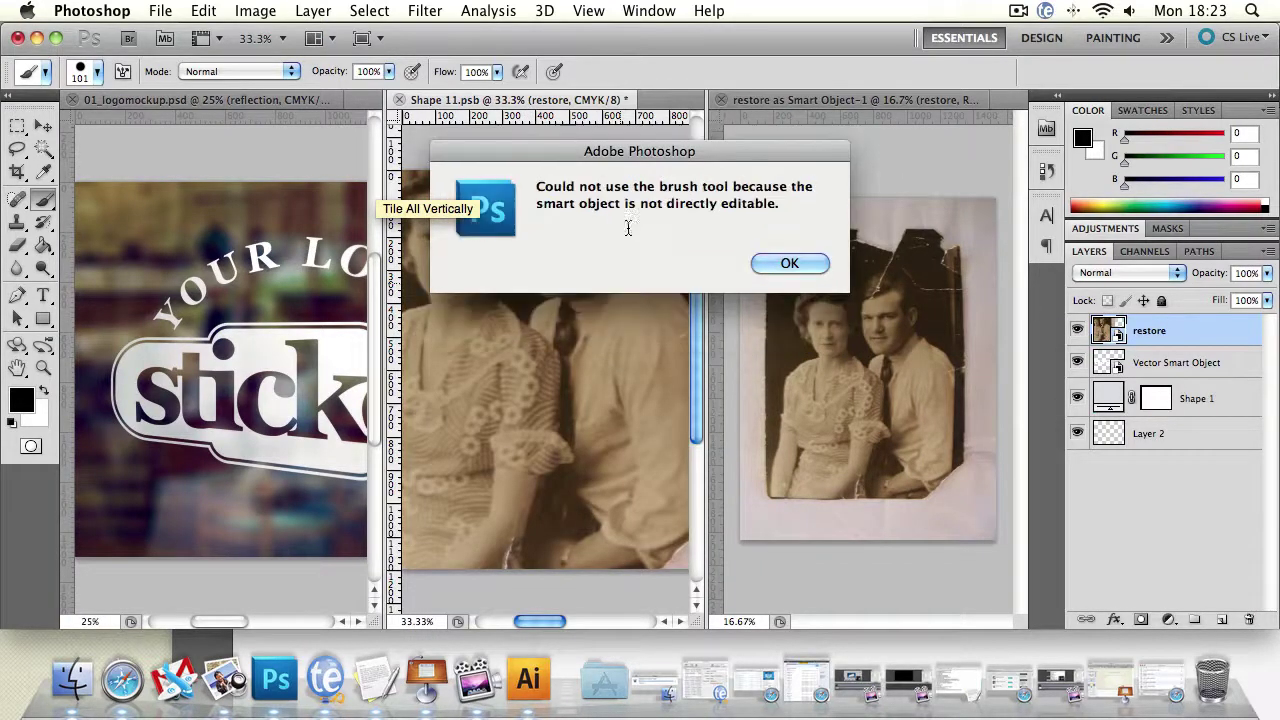
{"action": "left_click", "coordinate": [789, 264]}
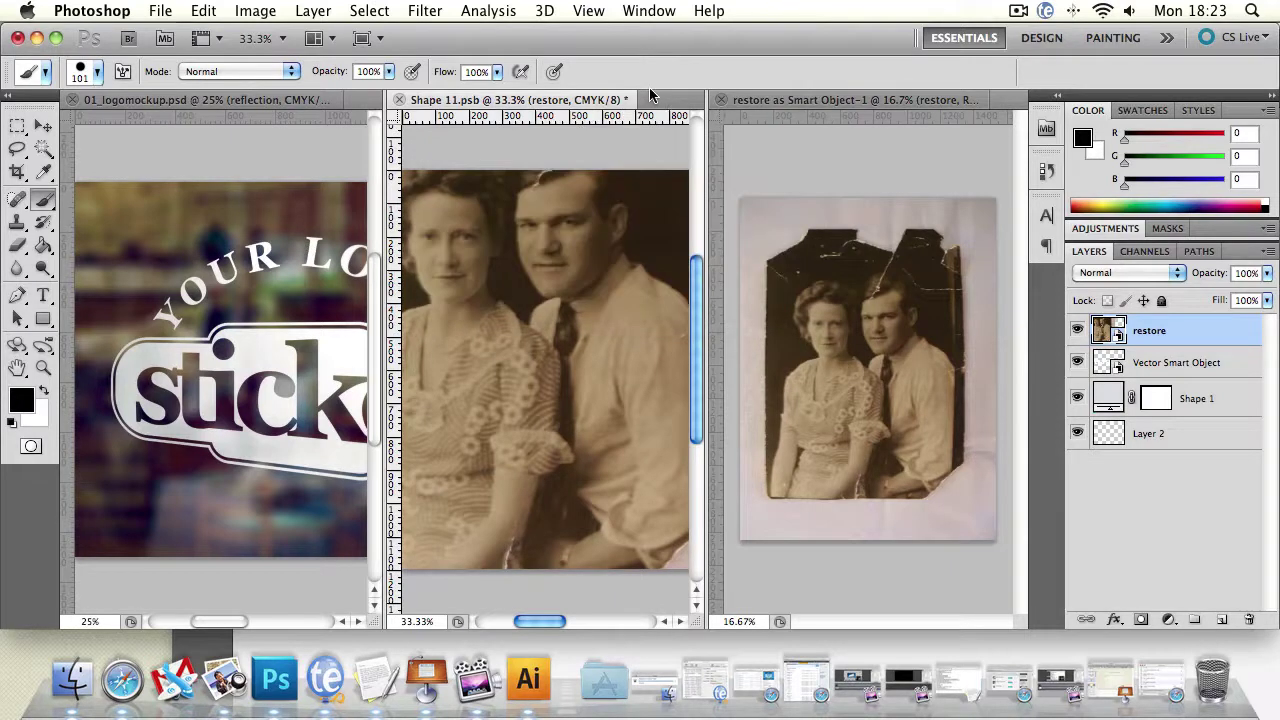
Step: Copy the restore smart object layer into 01_logomockup.psd and close that document
{"action": "left_click_drag", "start_coordinate": [1148, 336], "coordinate": [326, 305]}
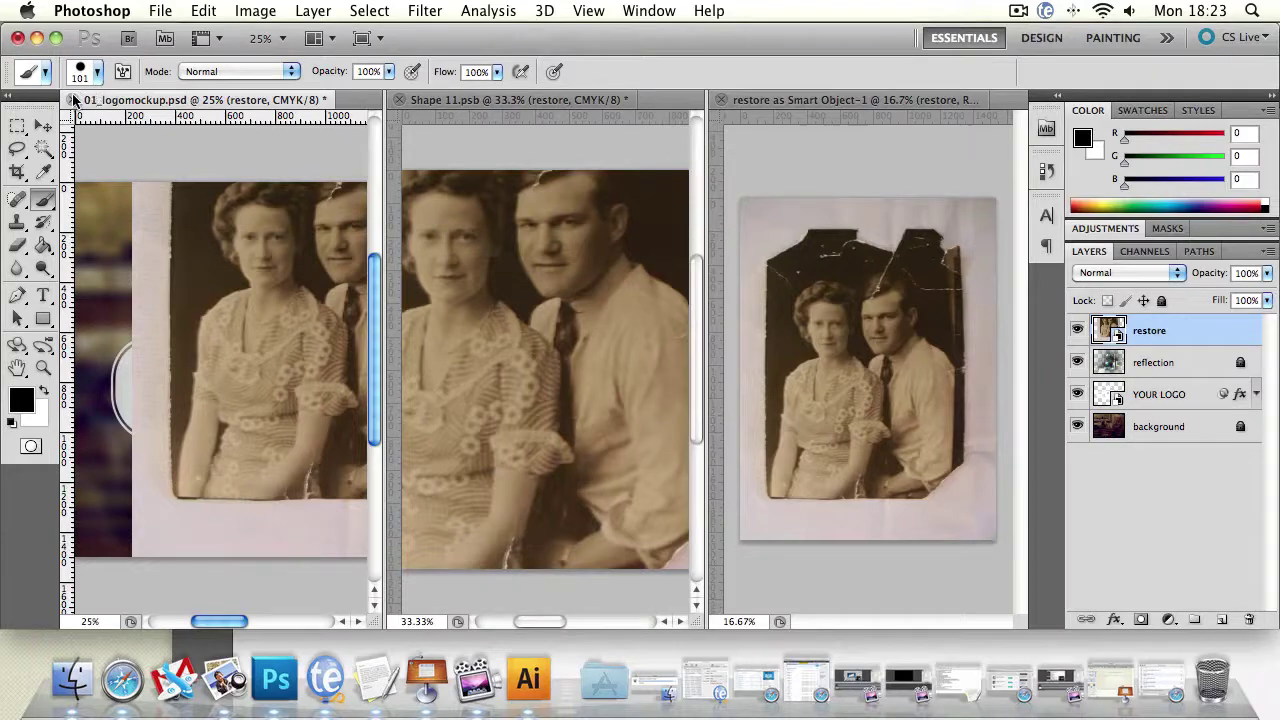
{"action": "key", "text": "super+w"}
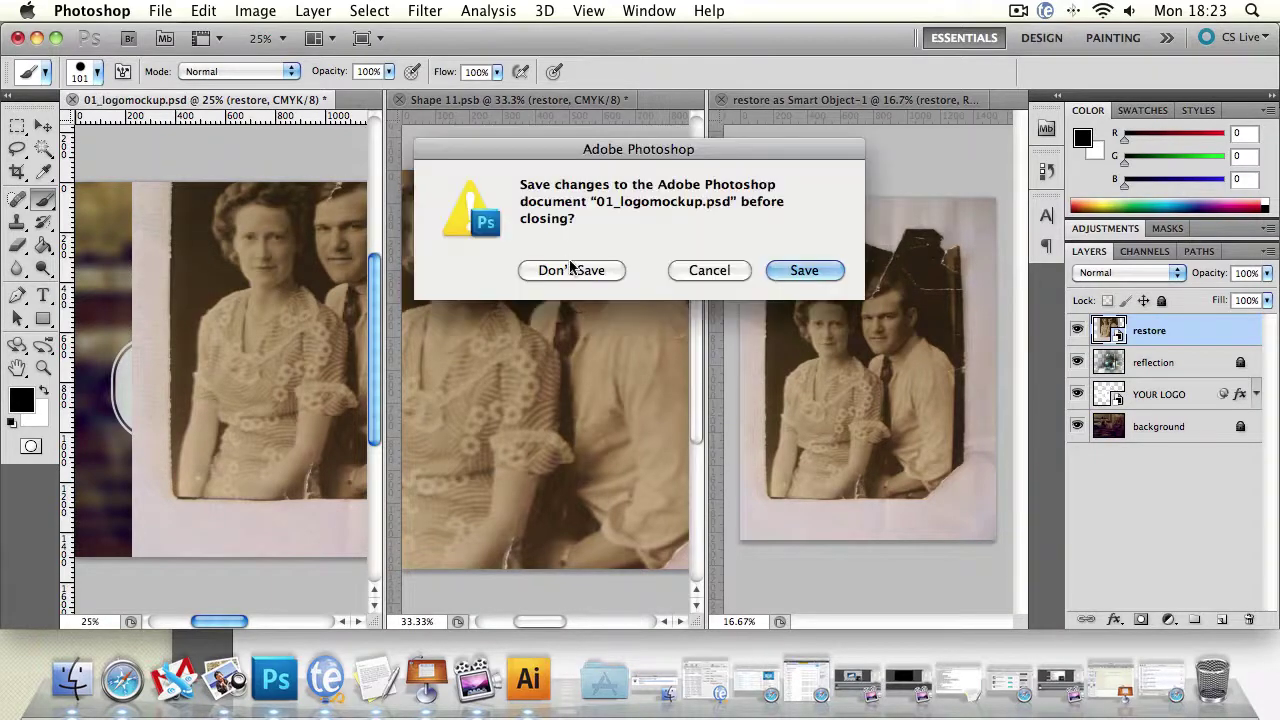